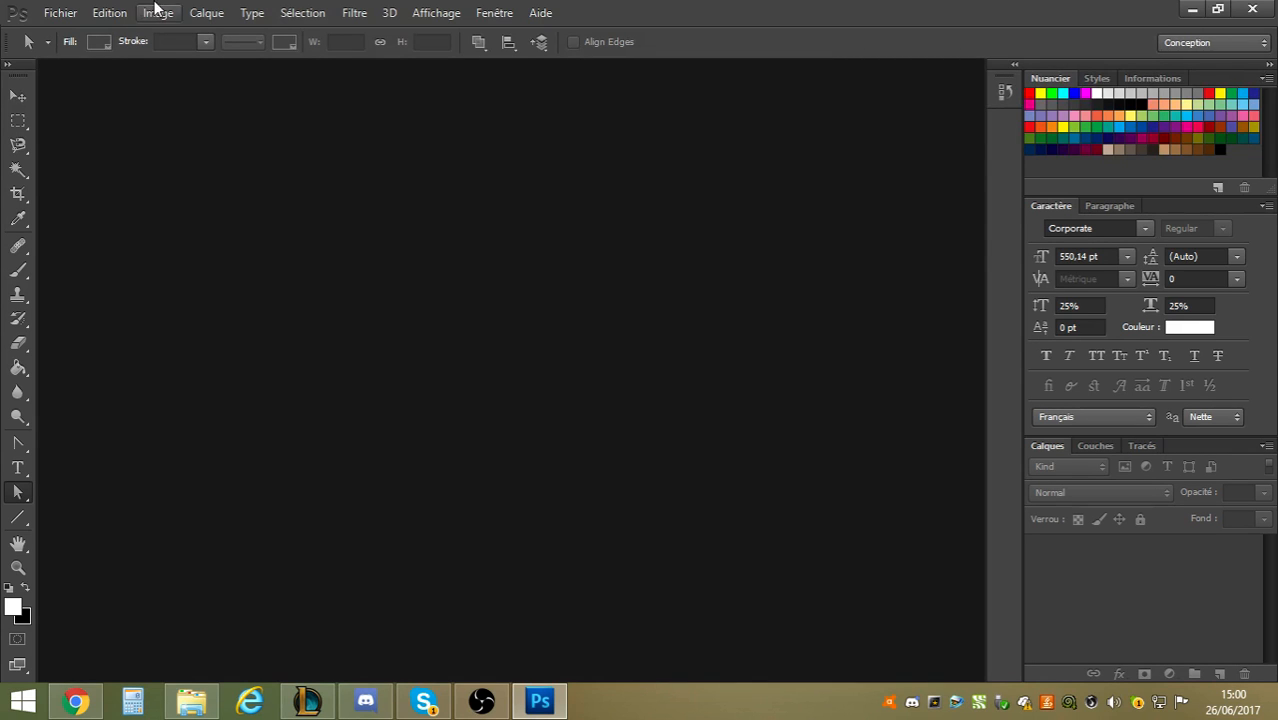
# Create a 1280 × 720 pixel, 72 ppi RGB document with white contents and convert its background into a regular layer.
pyautogui.click(52, 12)
pyautogui.click(138, 40)
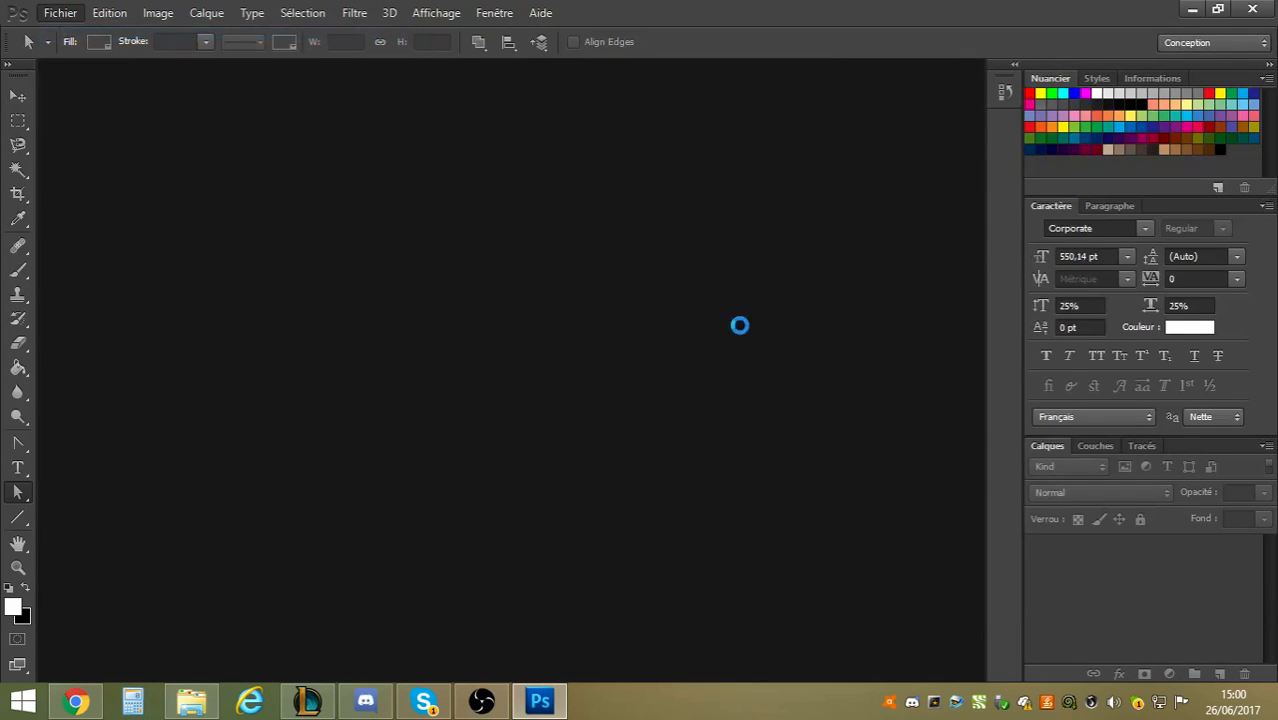
pyautogui.doubleClick(506, 238)
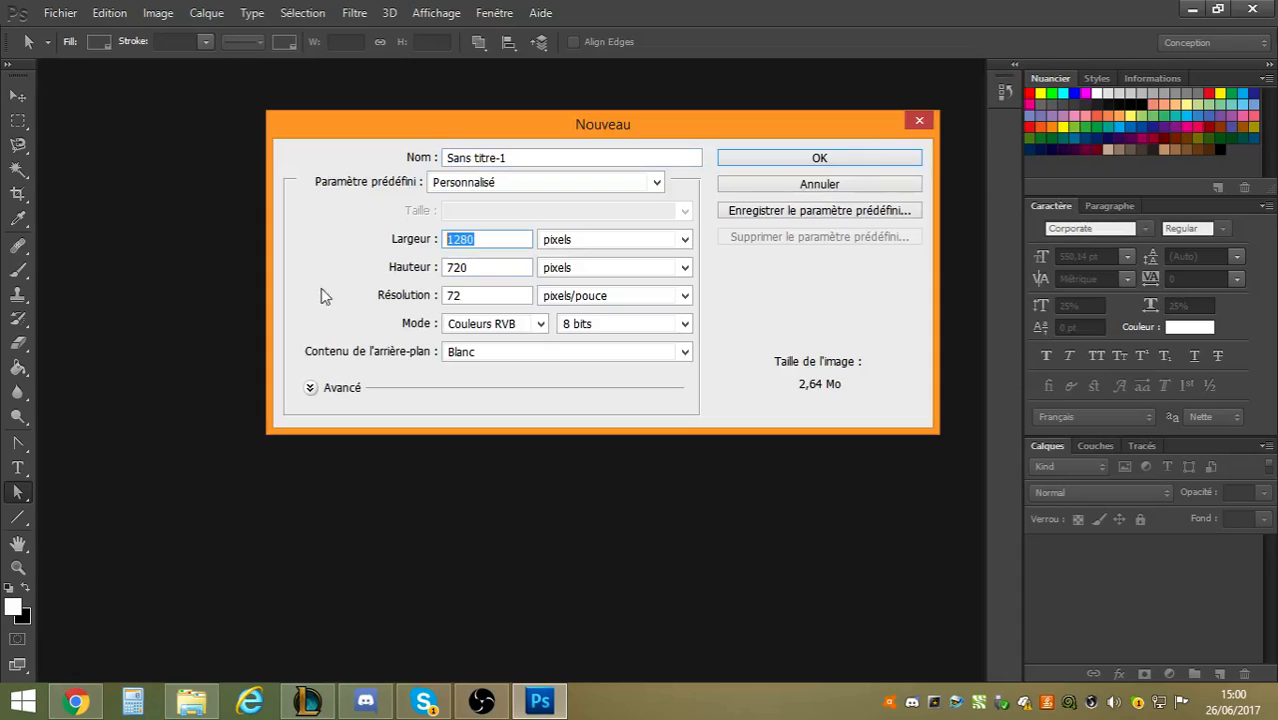
pyautogui.doubleClick(483, 271)
pyautogui.doubleClick(475, 239)
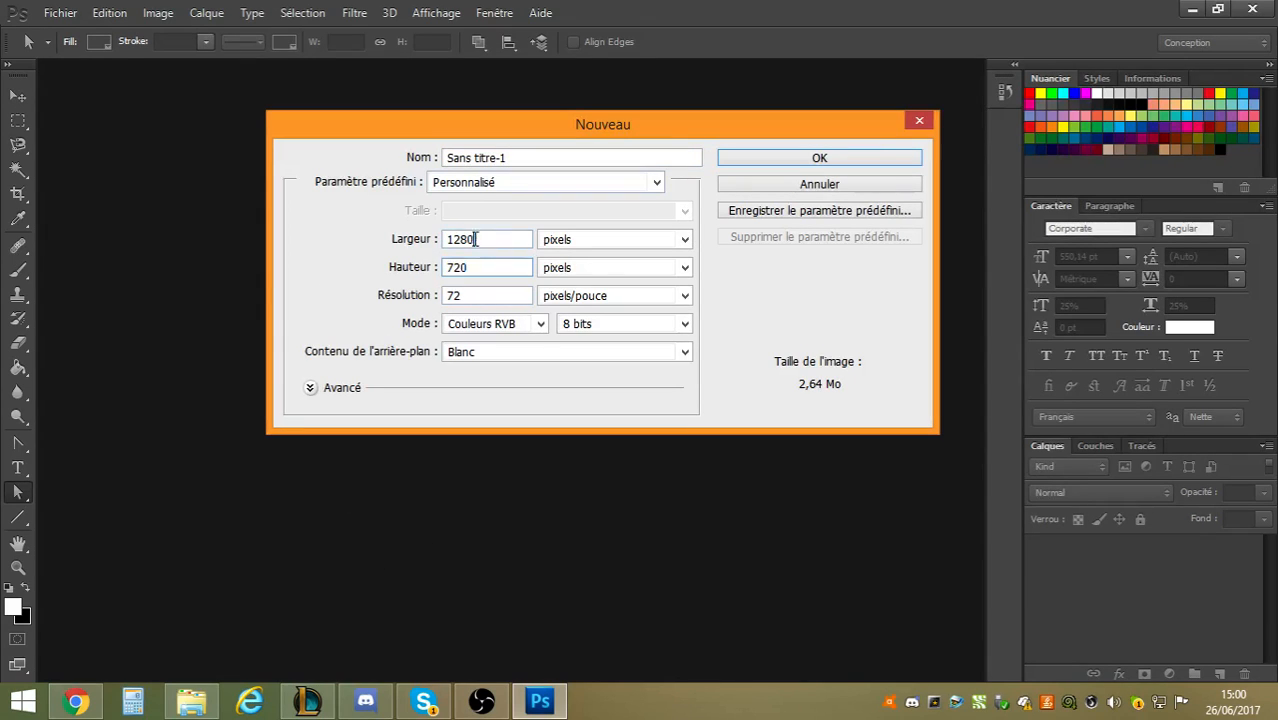
pyautogui.doubleClick(491, 268)
pyautogui.moveTo(528, 157); pyautogui.dragTo(466, 158)
pyautogui.click(576, 157)
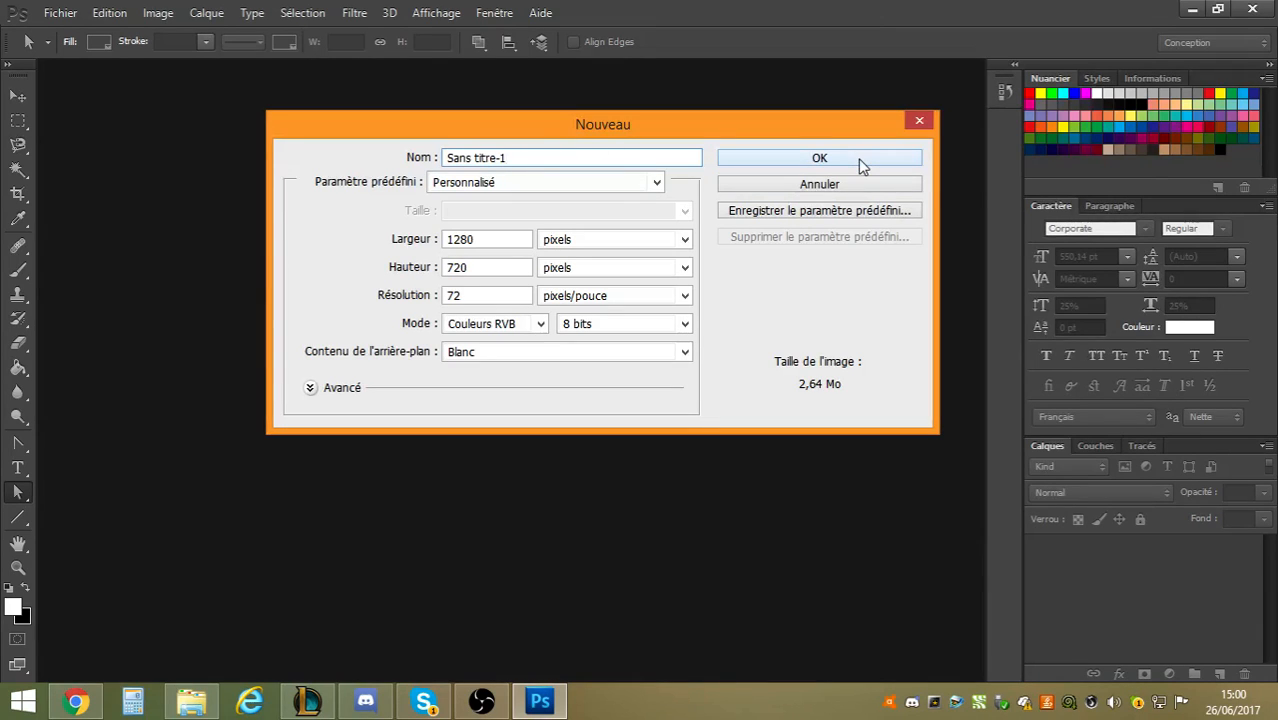
pyautogui.click(856, 187)
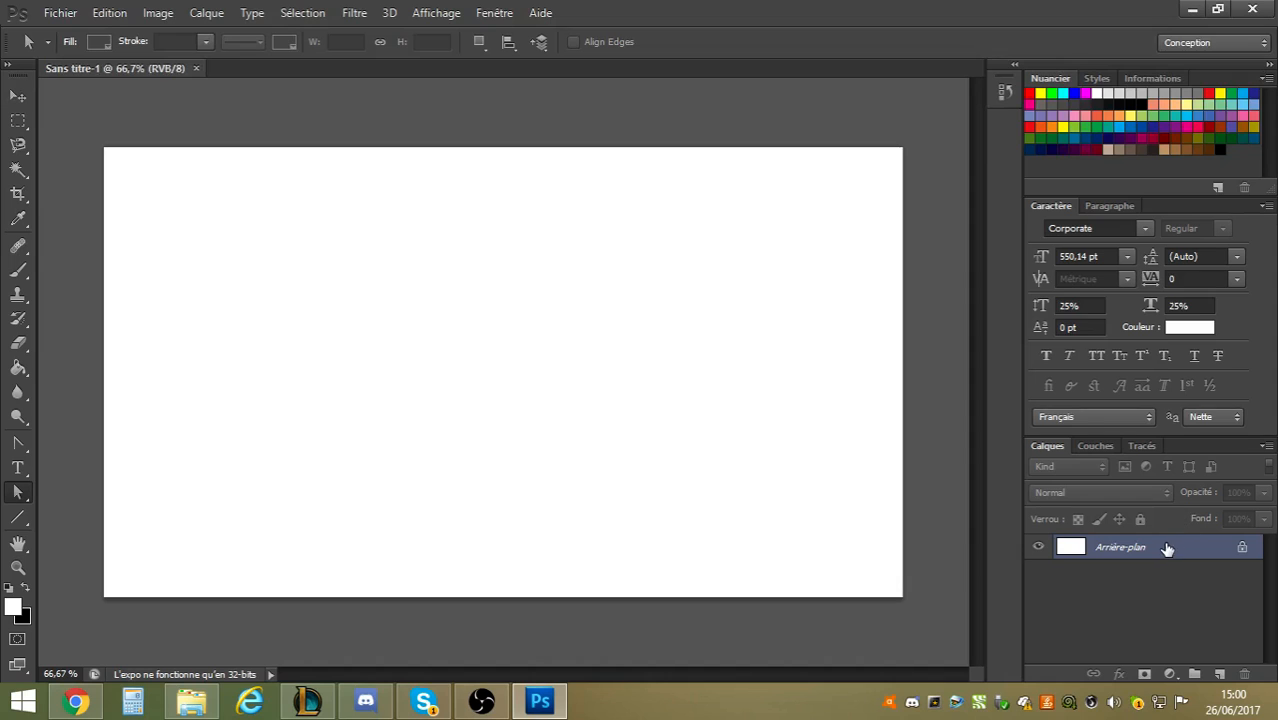
pyautogui.doubleClick(1167, 548)
pyautogui.click(639, 224)
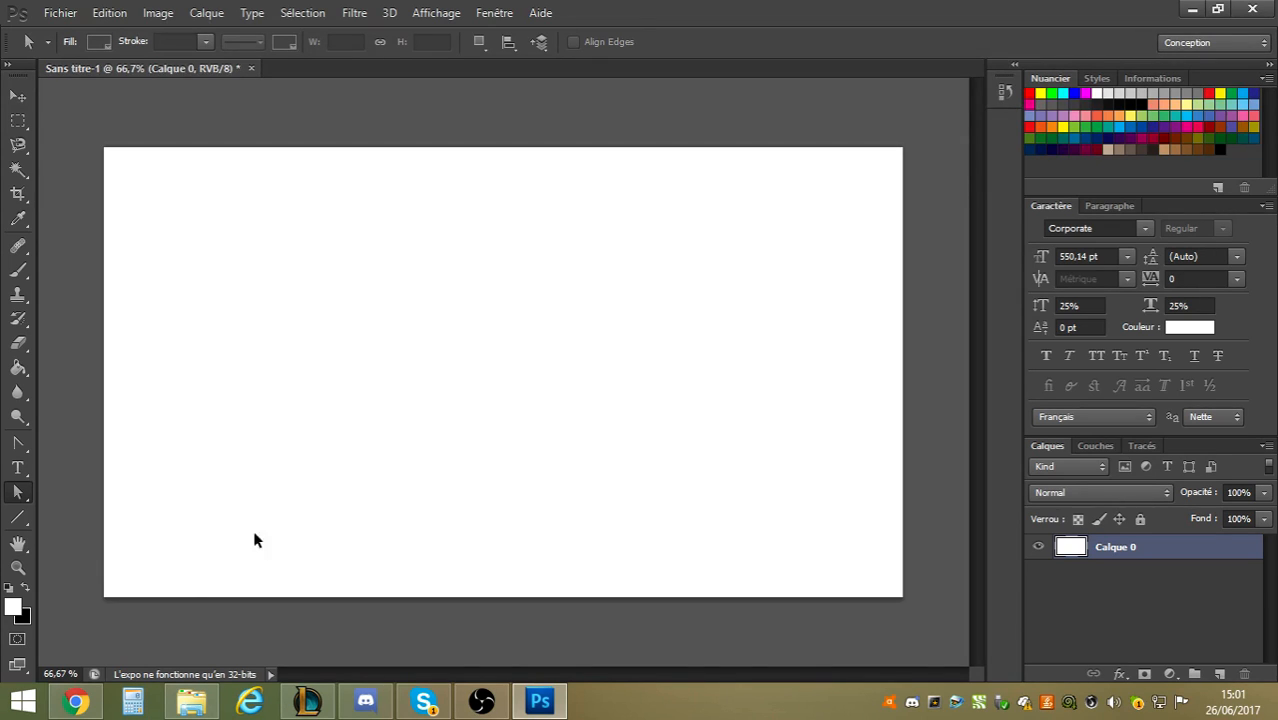
# Switch to Chrome and save the dark blue smoky background from the image results as fondPs in the miniature folder.
pyautogui.click(75, 701)
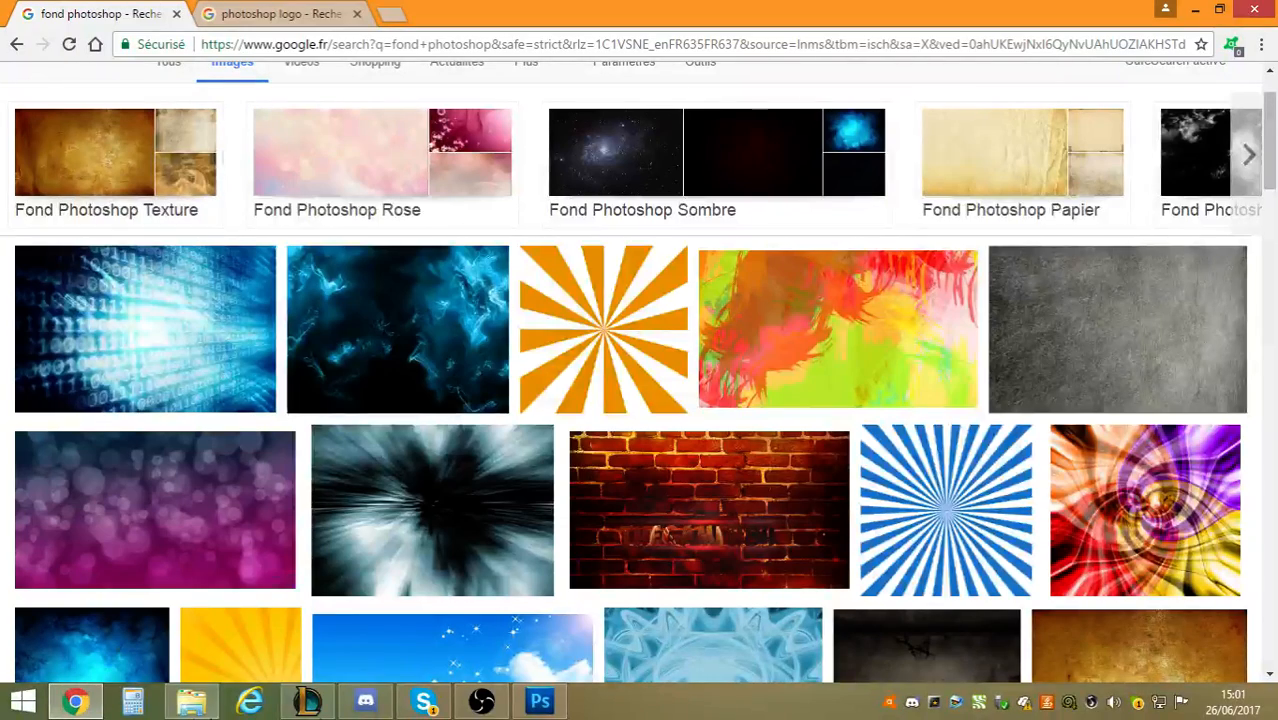
pyautogui.rightClick(380, 305)
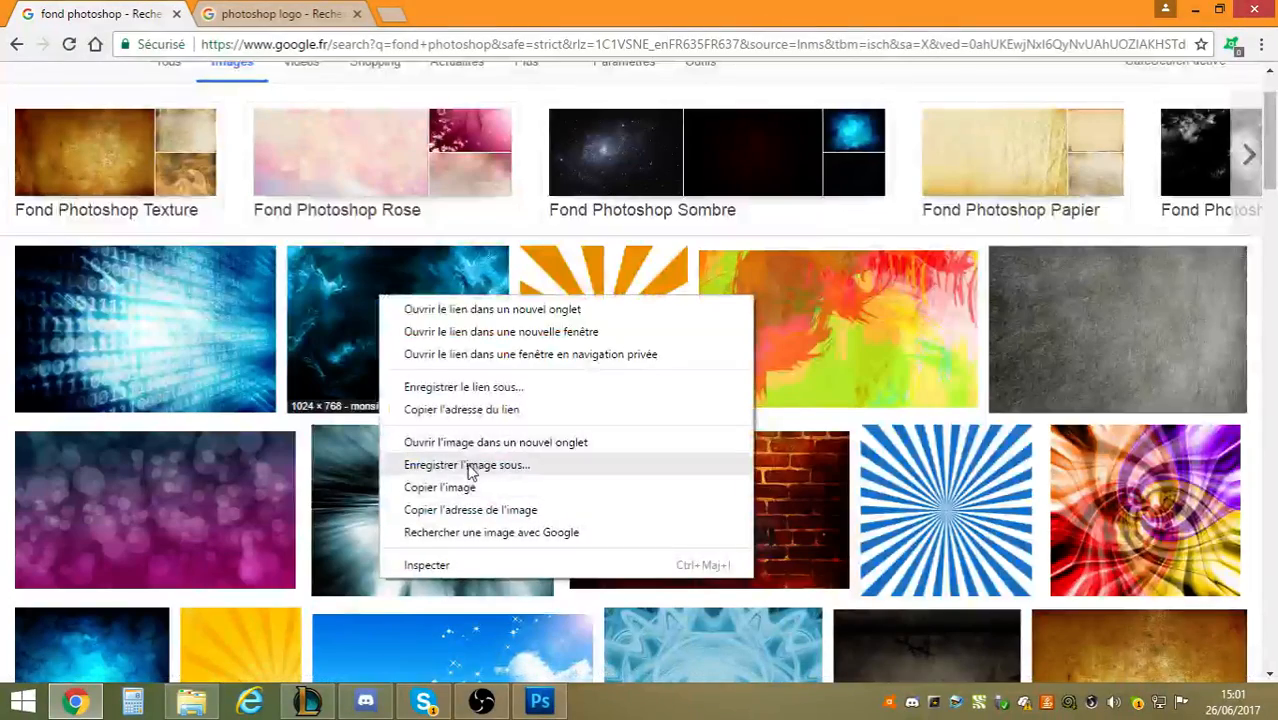
pyautogui.click(490, 456)
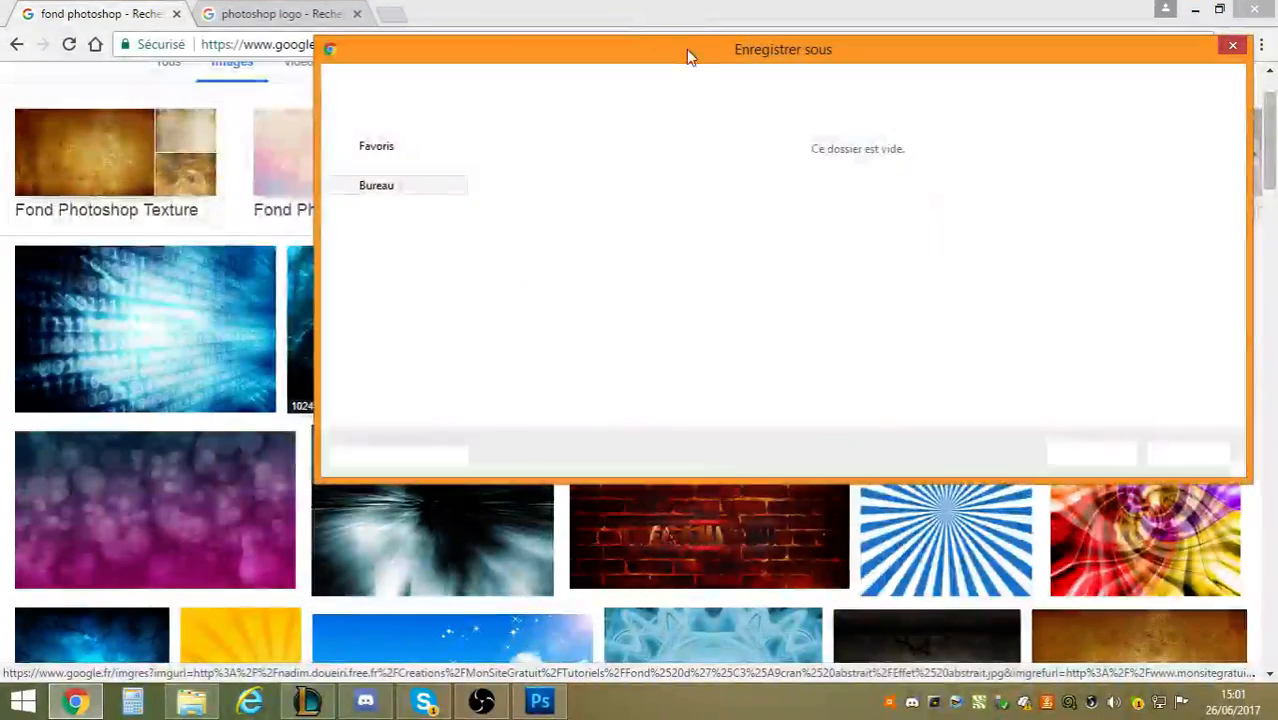
pyautogui.moveTo(688, 50); pyautogui.dragTo(472, 61)
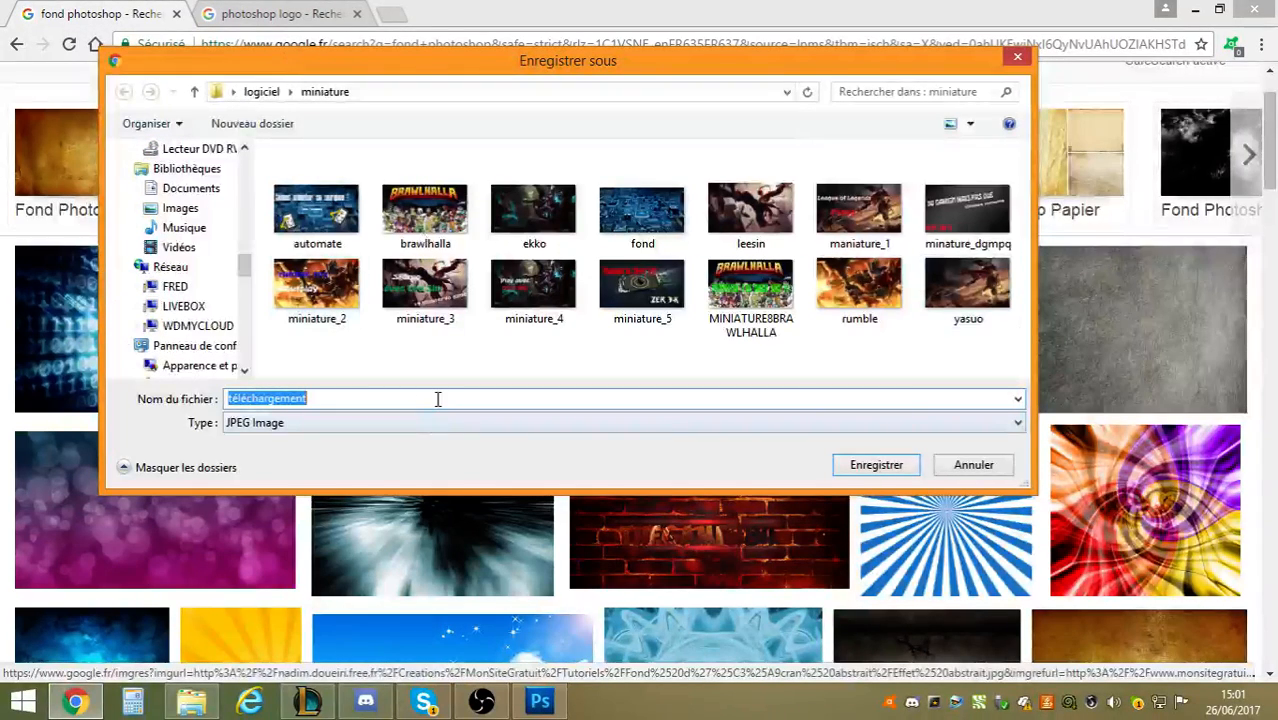
pyautogui.press('BackSpace')
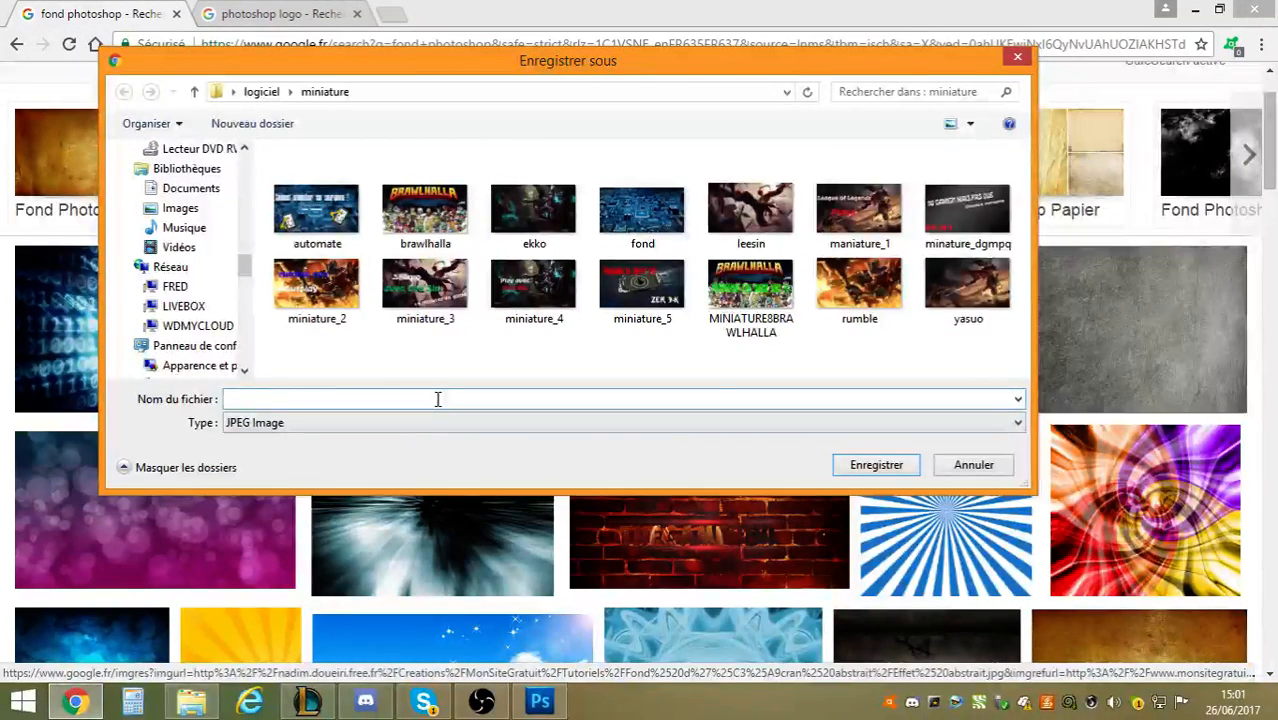
pyautogui.write('fon')
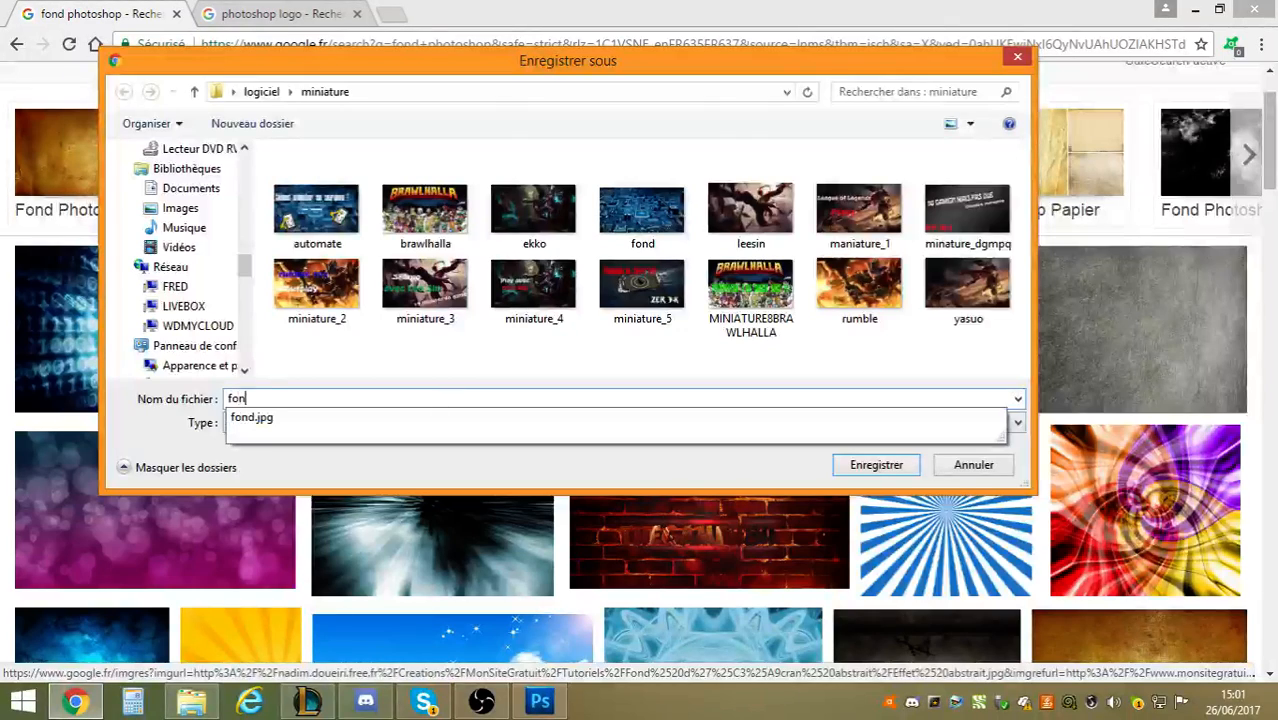
pyautogui.write('dPs')
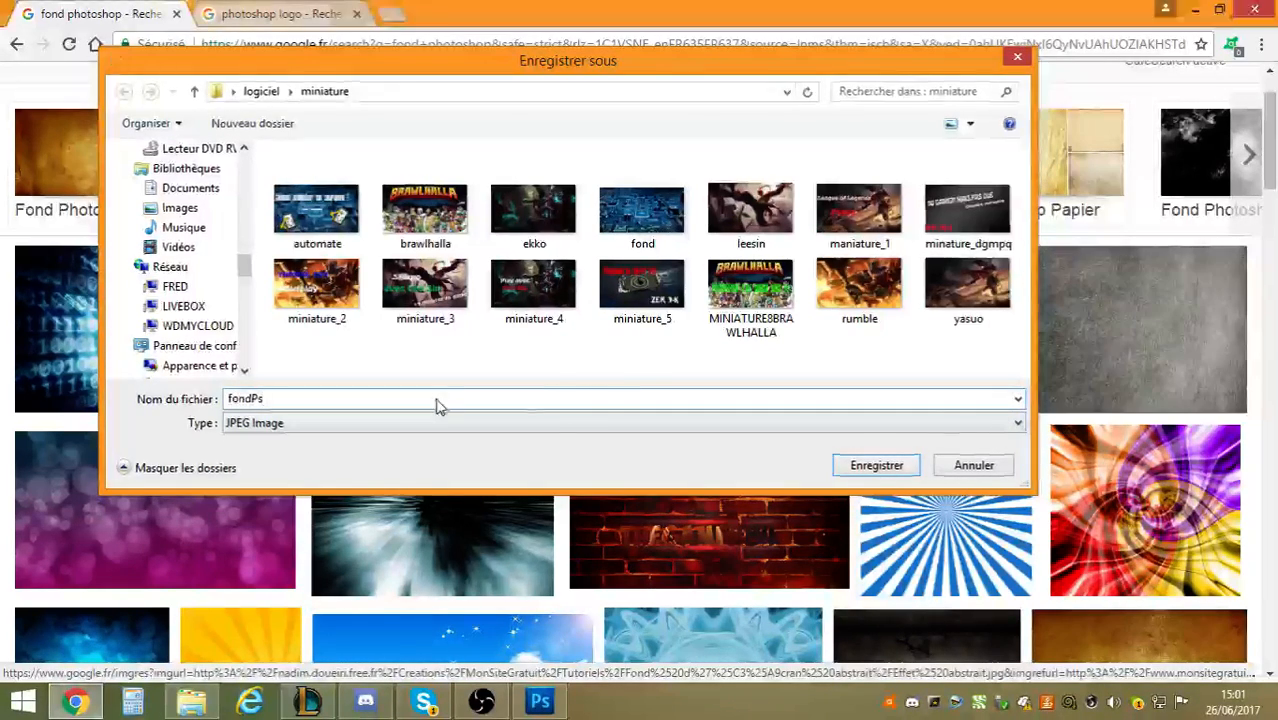
pyautogui.press('Return')
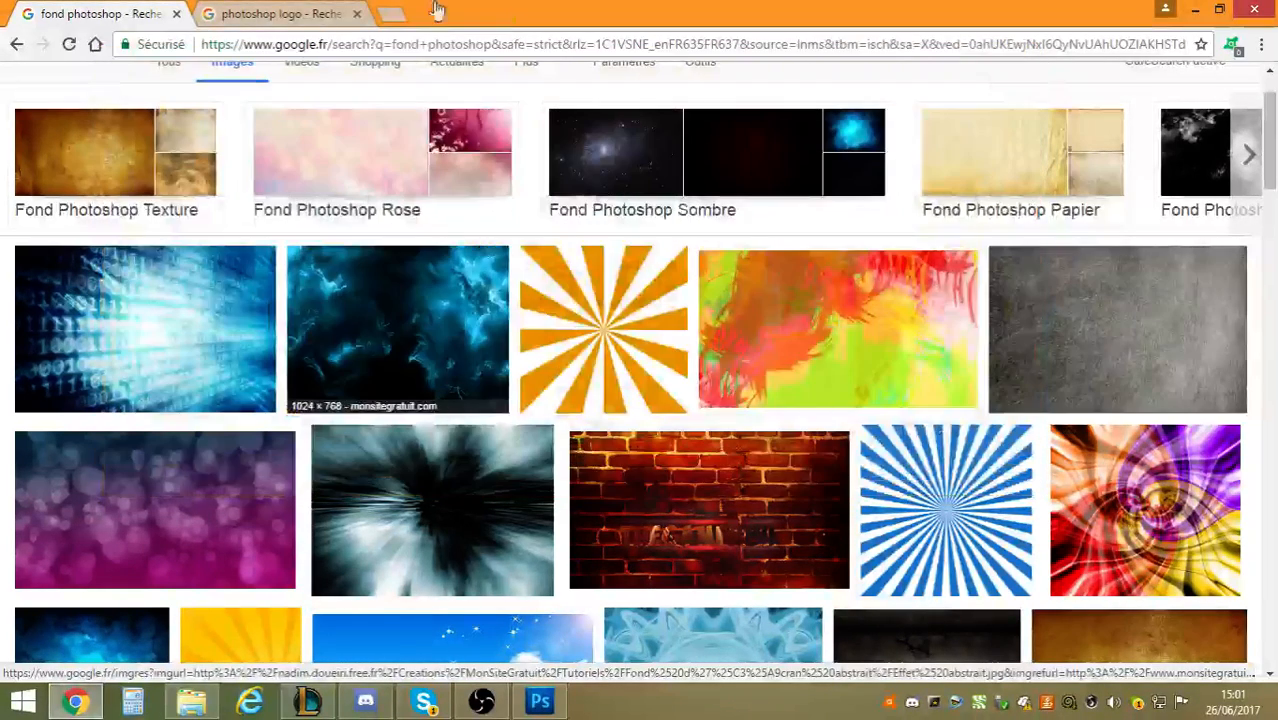
# Save the first cyan-bordered Ps logo from the photoshop logo image results as ps in the miniature folder.
pyautogui.hotkey('ctrl', 'Tab')
pyautogui.rightClick(82, 276)
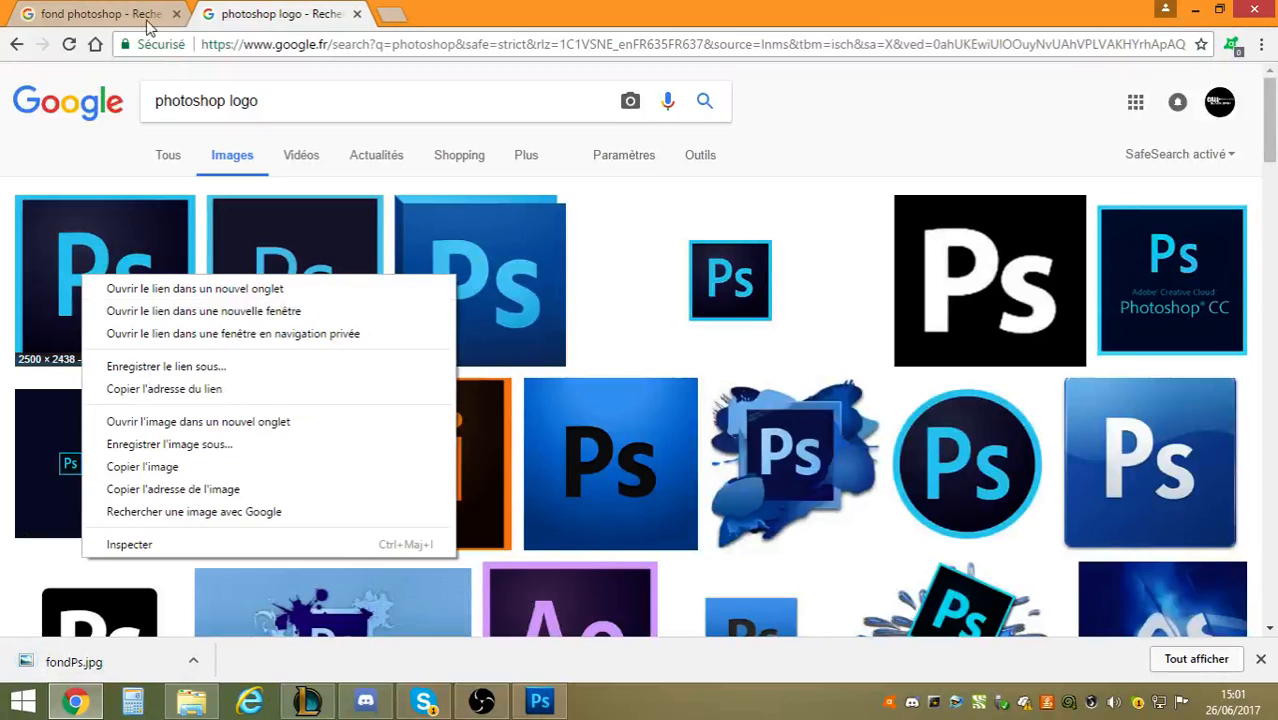
pyautogui.click(143, 16)
pyautogui.click(329, 11)
pyautogui.rightClick(145, 255)
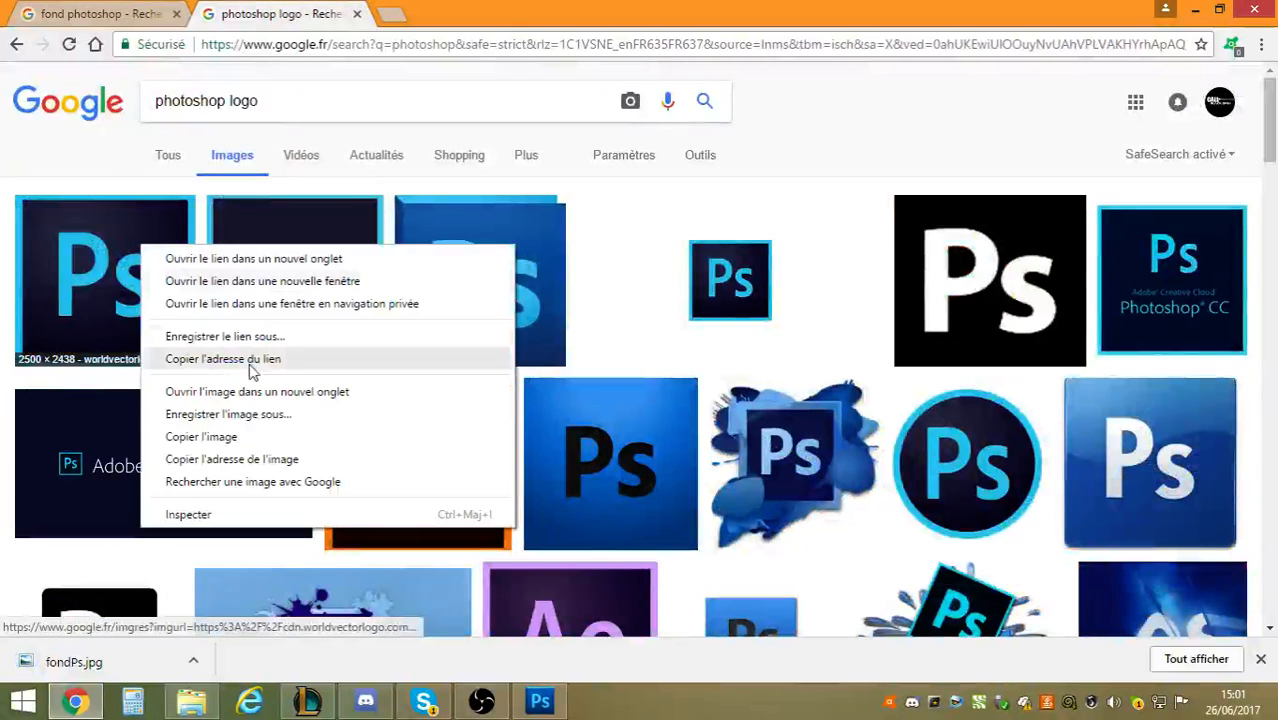
pyautogui.click(238, 415)
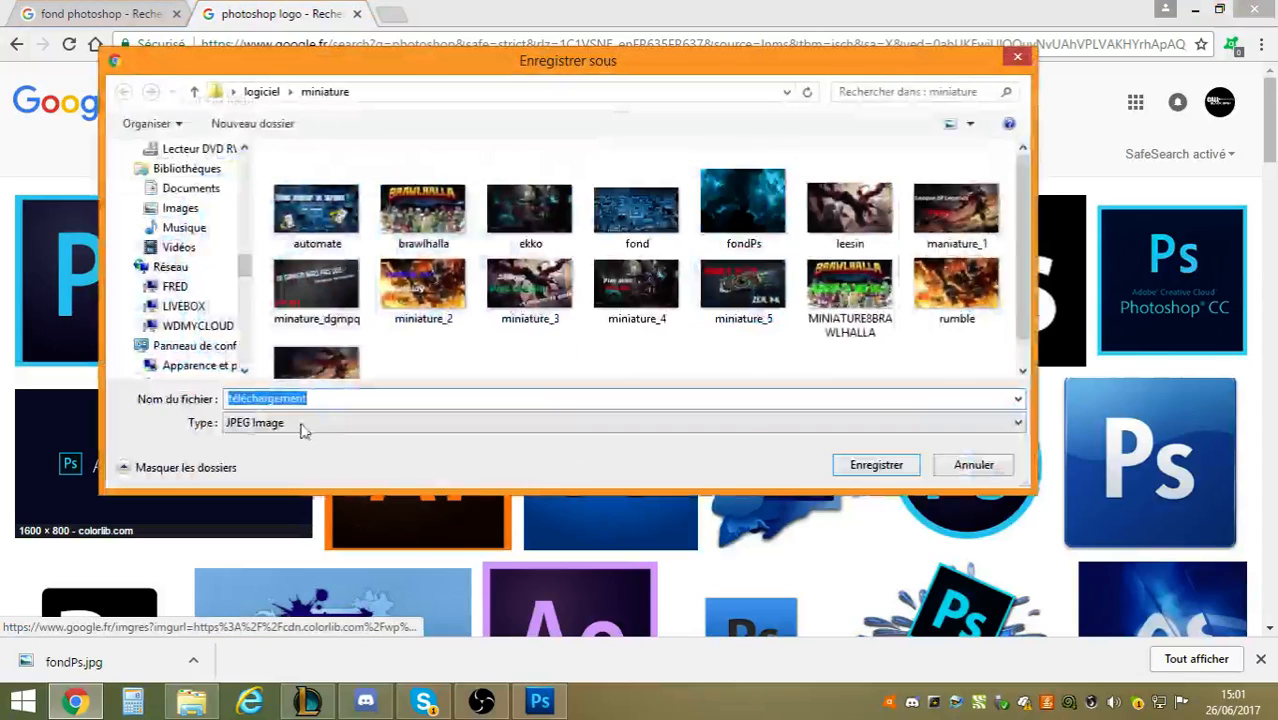
pyautogui.press('BackSpace')
pyautogui.write('ps')
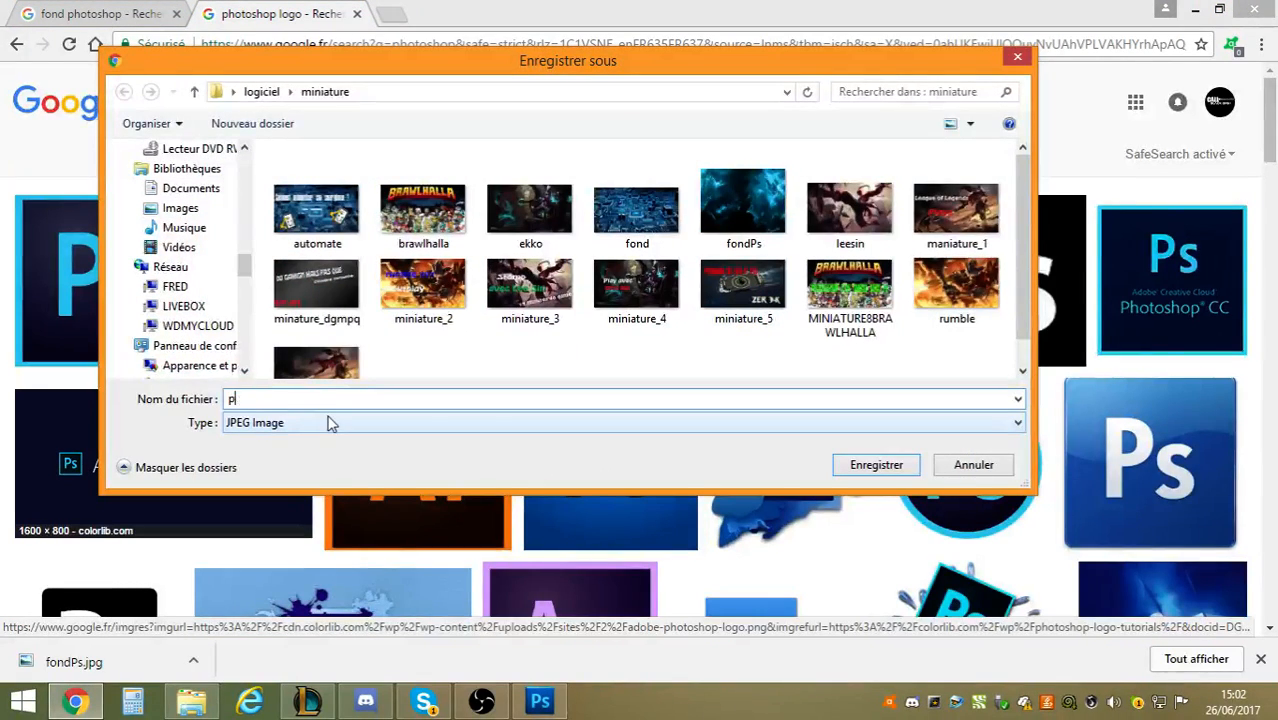
pyautogui.press('Return')
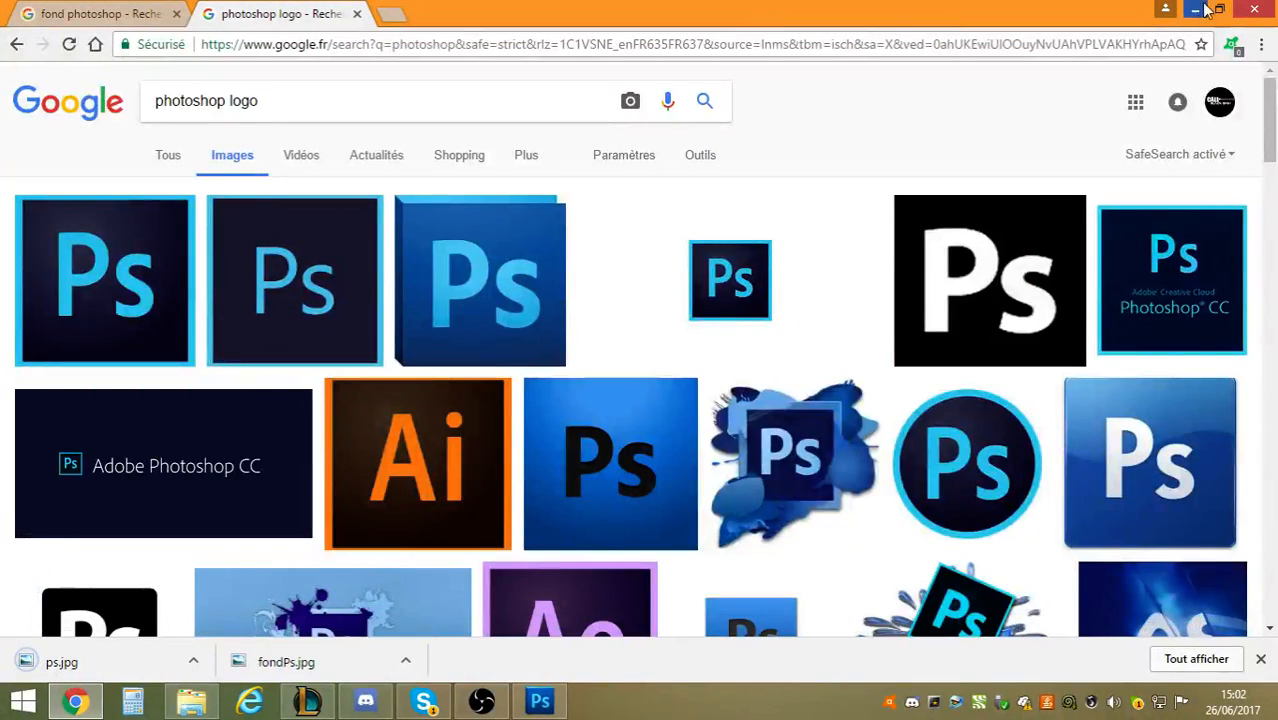
# Return to Photoshop and place the fondPs image from the miniature folder into the document.
pyautogui.click(1268, 12)
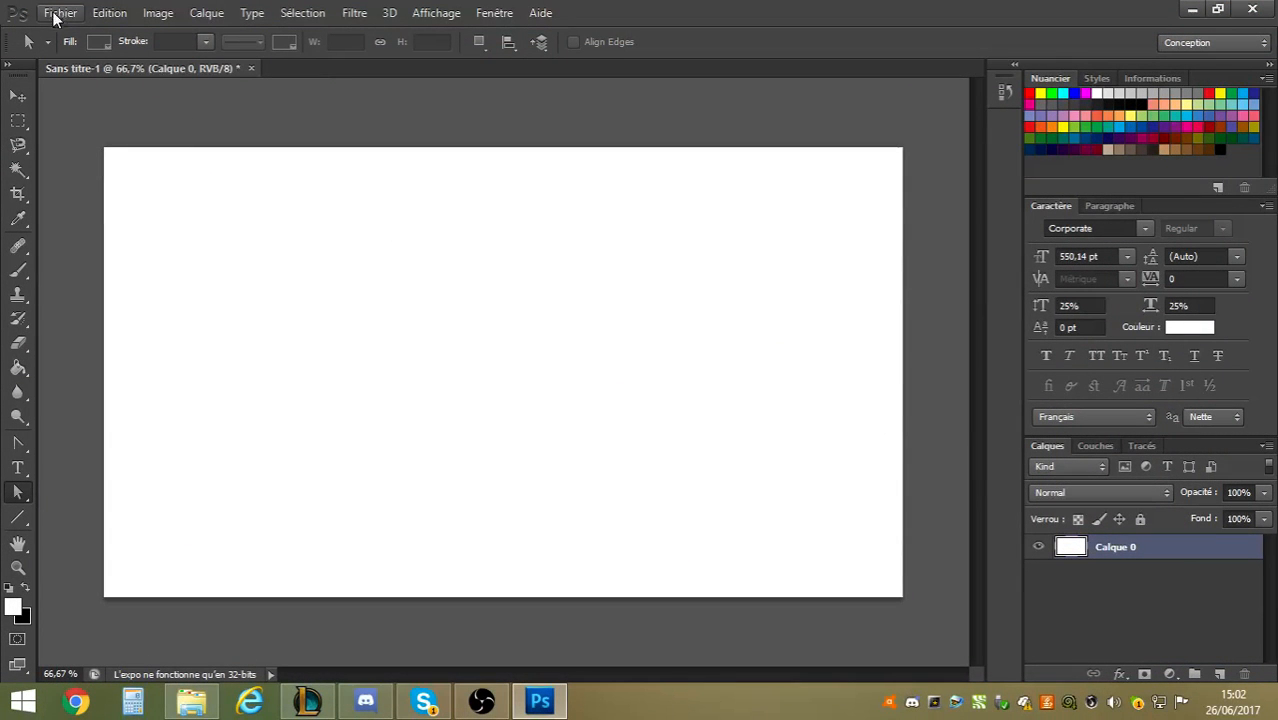
pyautogui.click(67, 17)
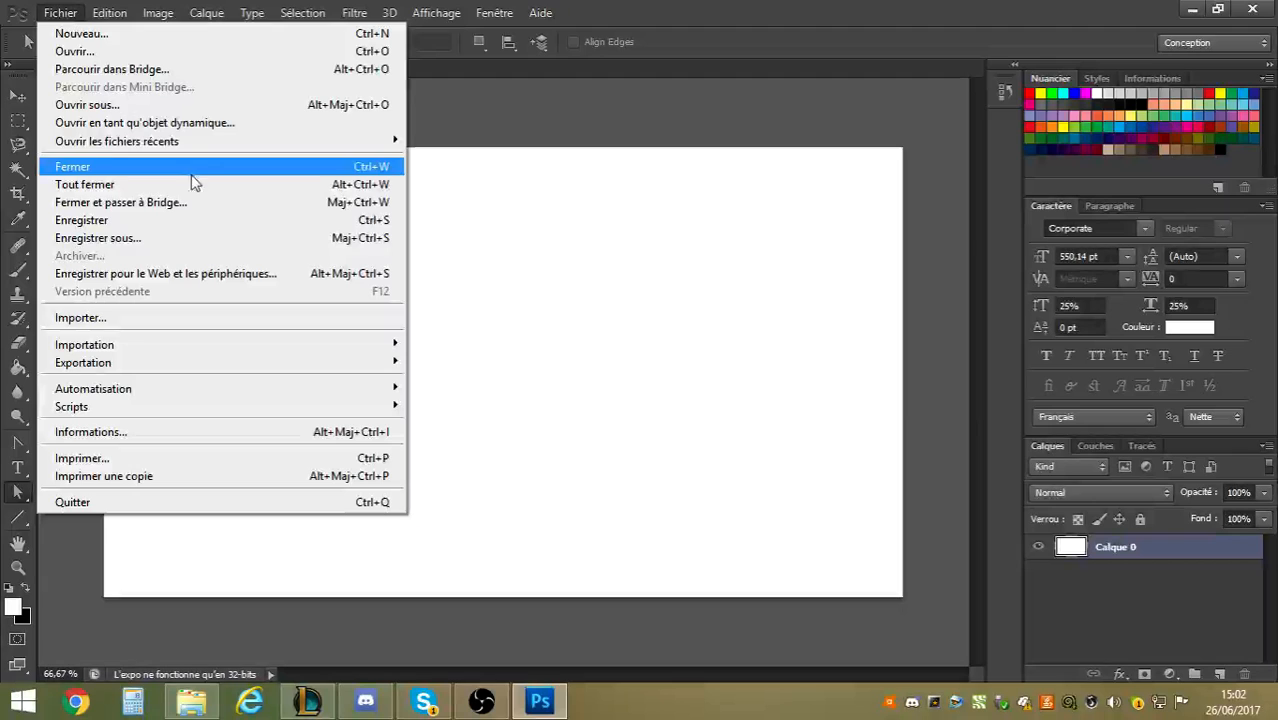
pyautogui.click(73, 320)
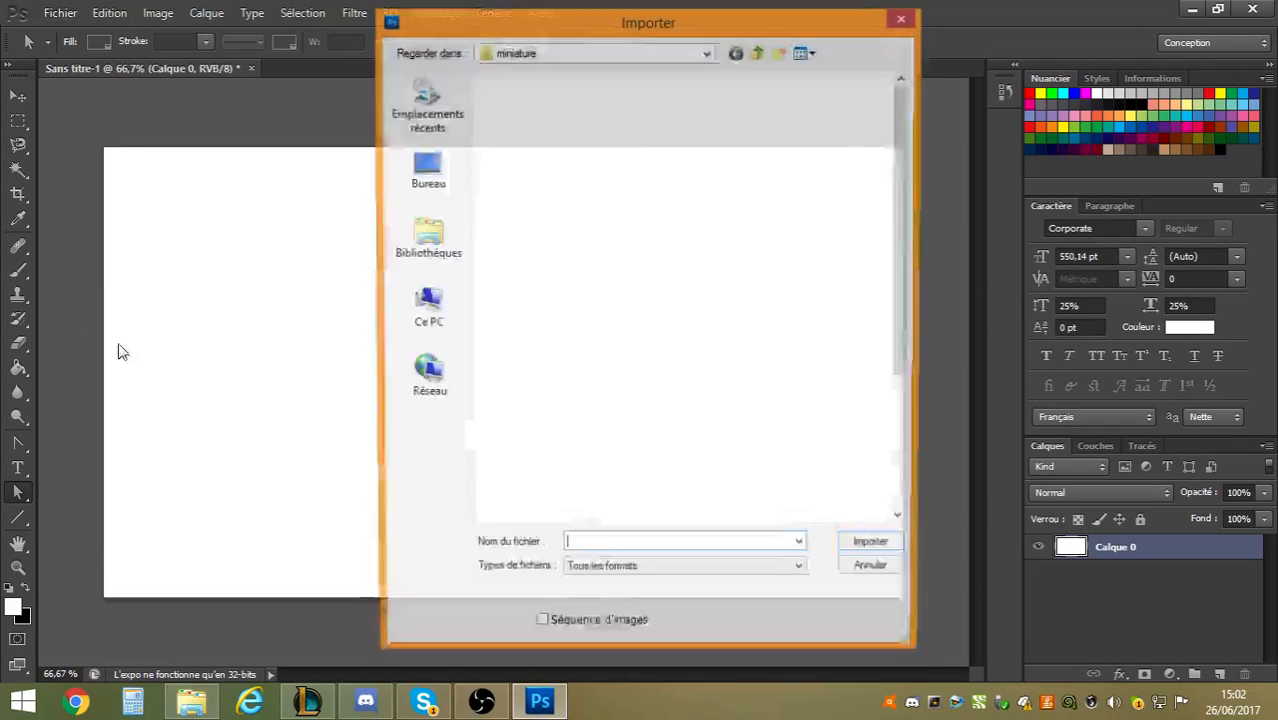
pyautogui.moveTo(690, 33); pyautogui.dragTo(804, 26)
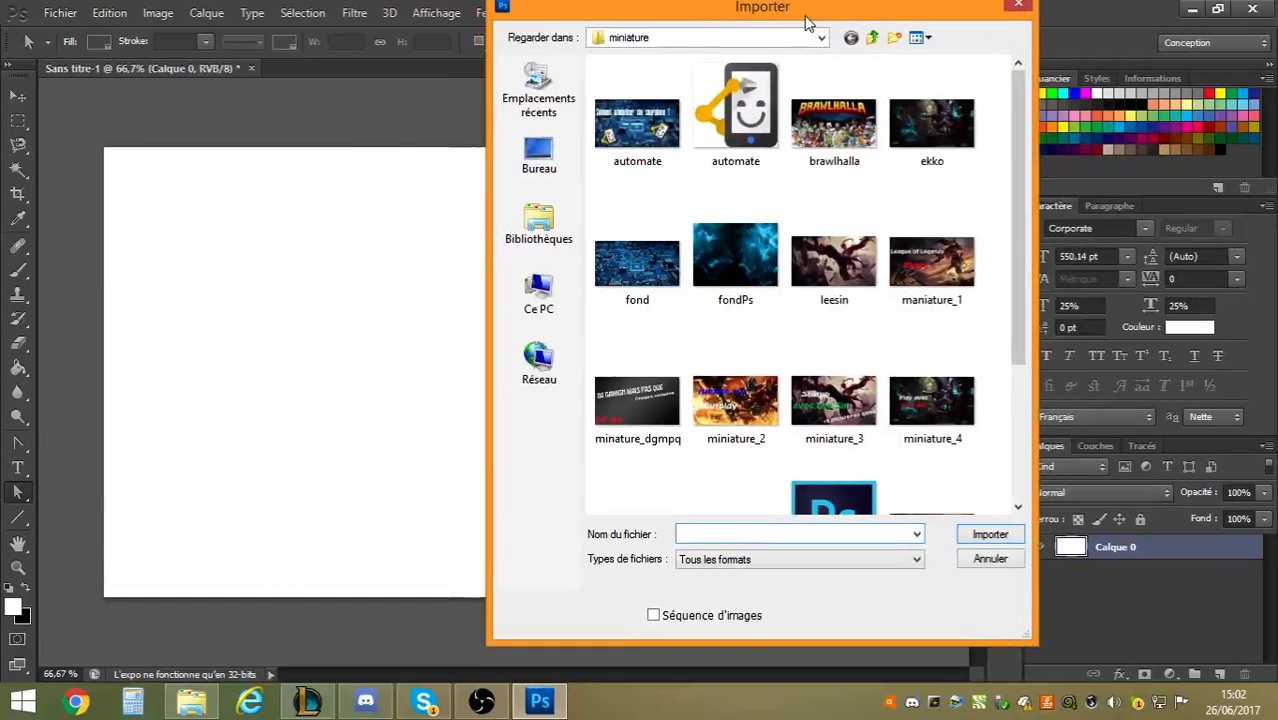
pyautogui.moveTo(1016, 196); pyautogui.dragTo(1010, 331)
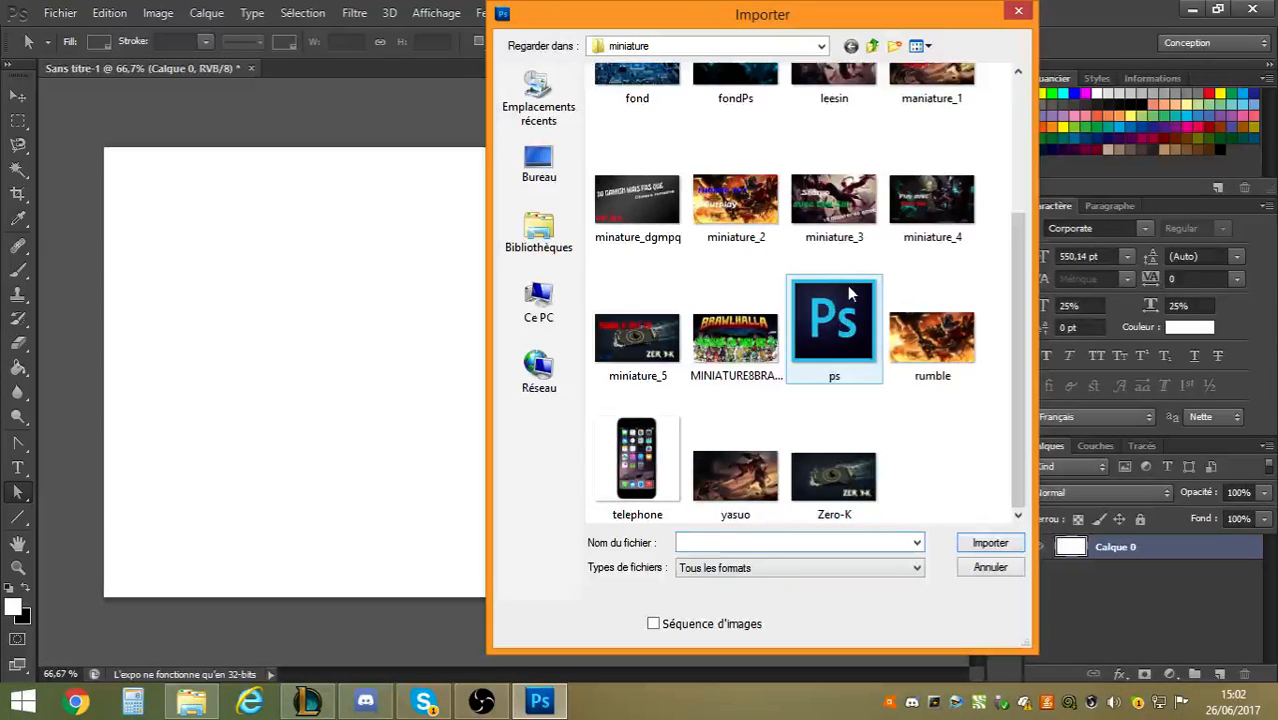
pyautogui.doubleClick(727, 90)
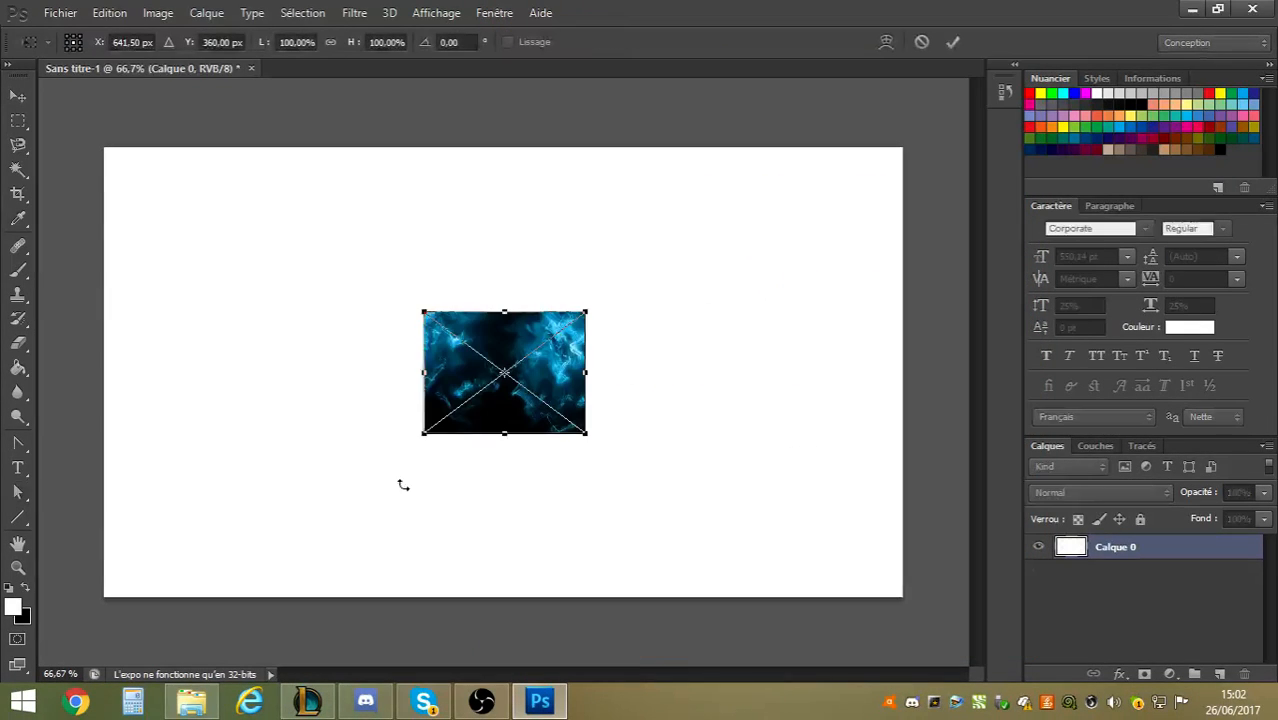
# Stretch the placed fondPs image to the corners so it covers the whole canvas.
pyautogui.moveTo(584, 314); pyautogui.dragTo(904, 148)
pyautogui.moveTo(421, 429); pyautogui.dragTo(106, 593)
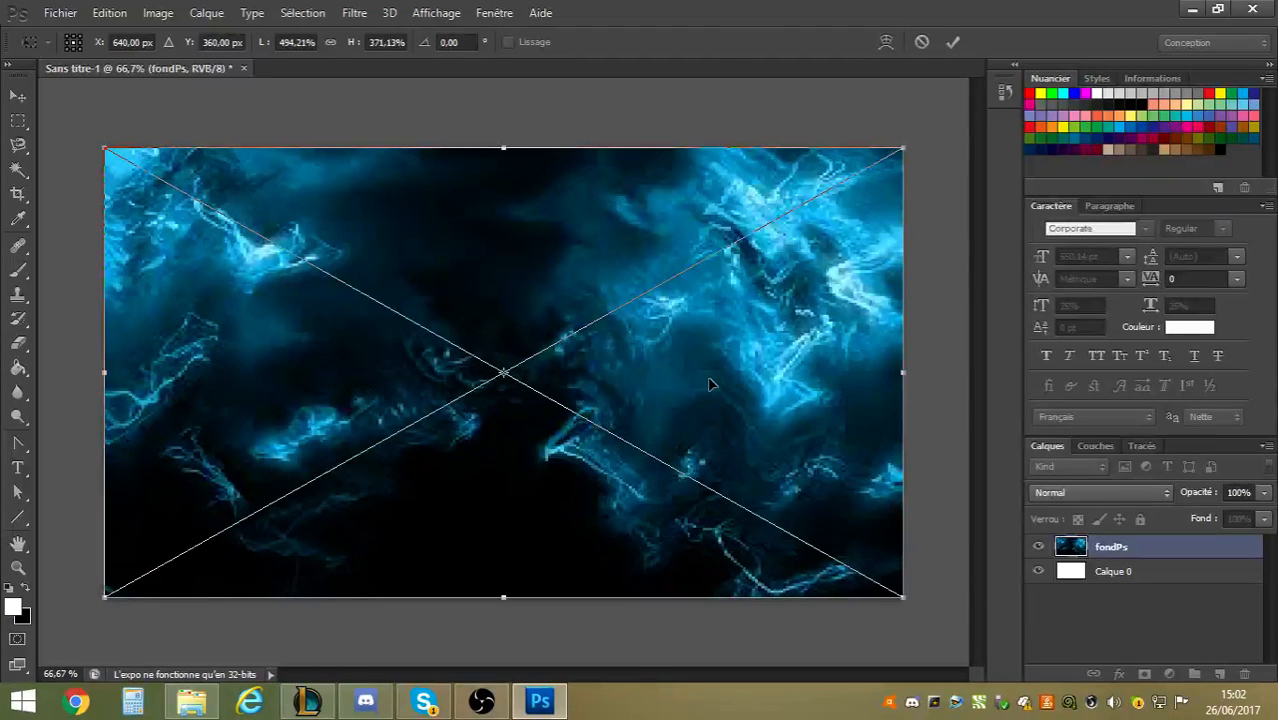
pyautogui.press('Return')
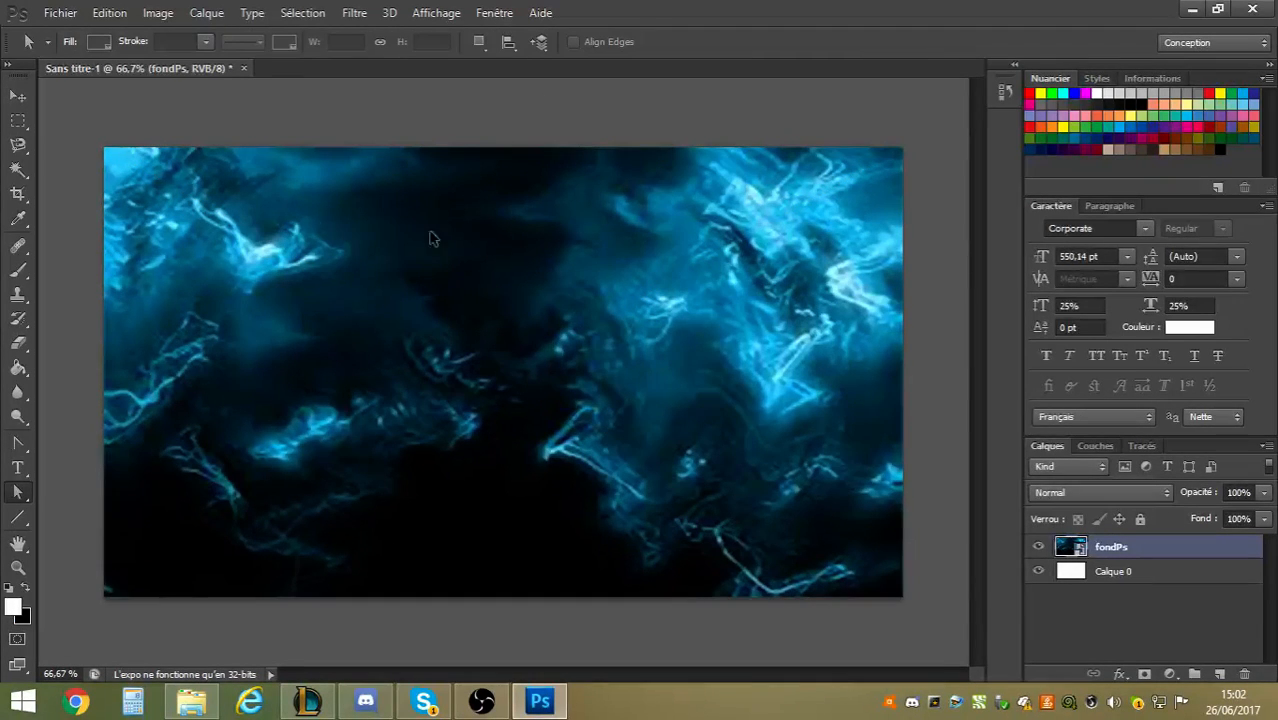
# Select the entire canvas and apply a Gaussian blur with an 8-pixel radius to the fondPs layer.
pyautogui.click(18, 121)
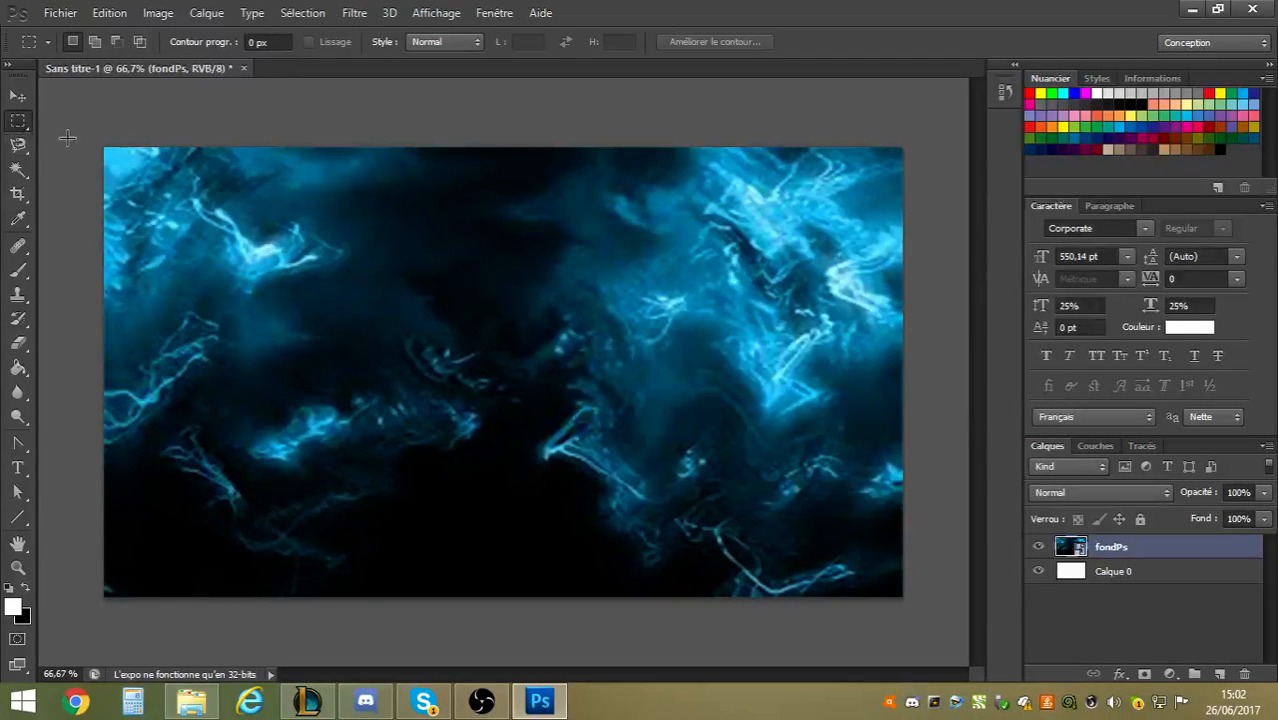
pyautogui.moveTo(80, 128); pyautogui.dragTo(1045, 645)
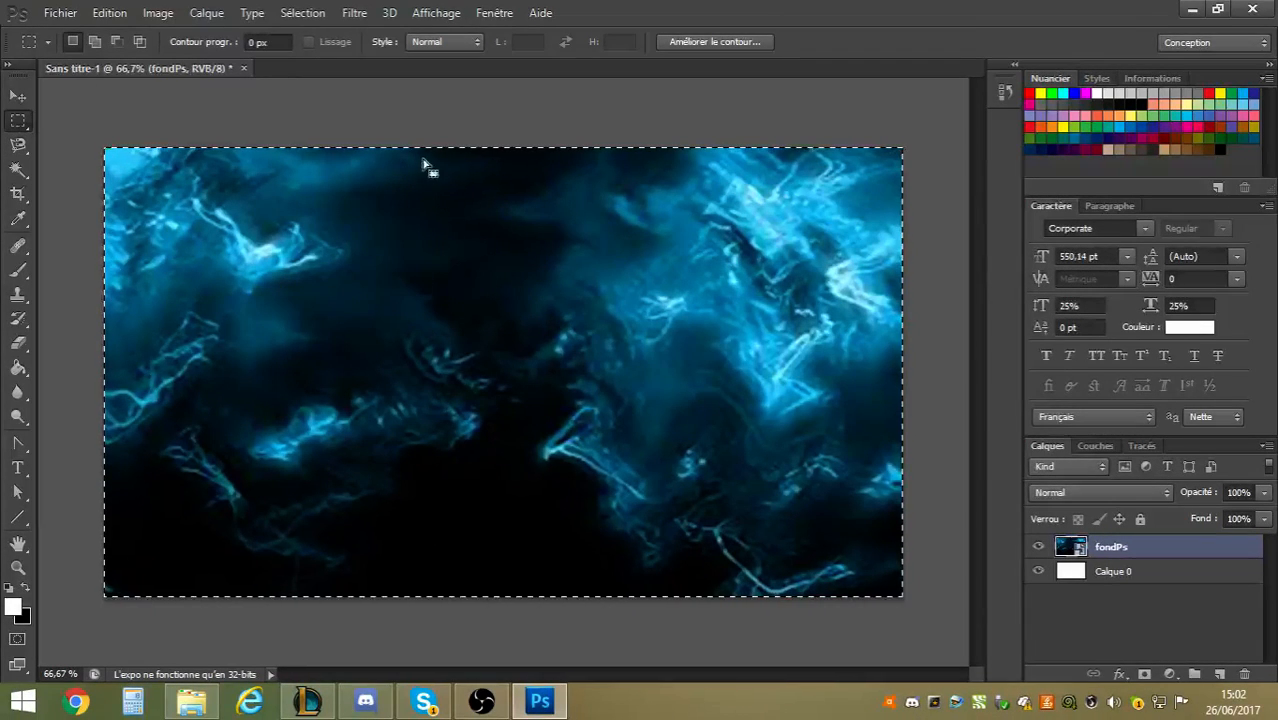
pyautogui.click(354, 13)
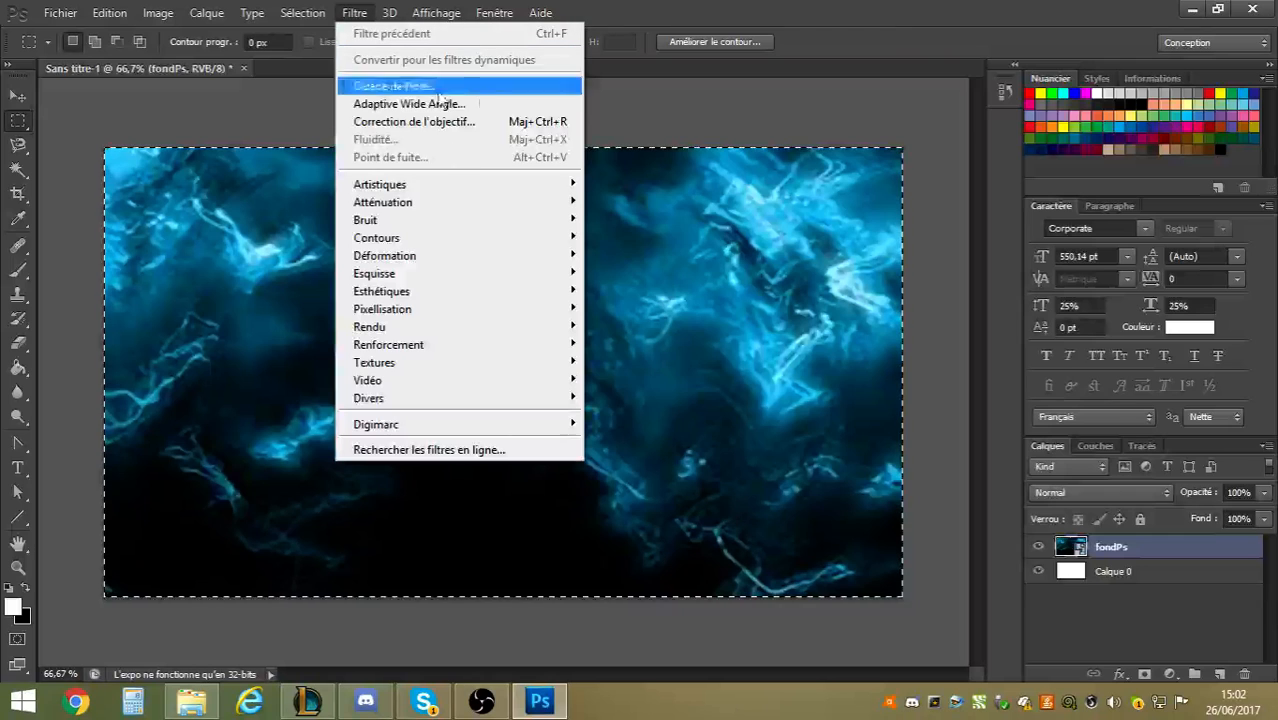
pyautogui.moveTo(407, 204)
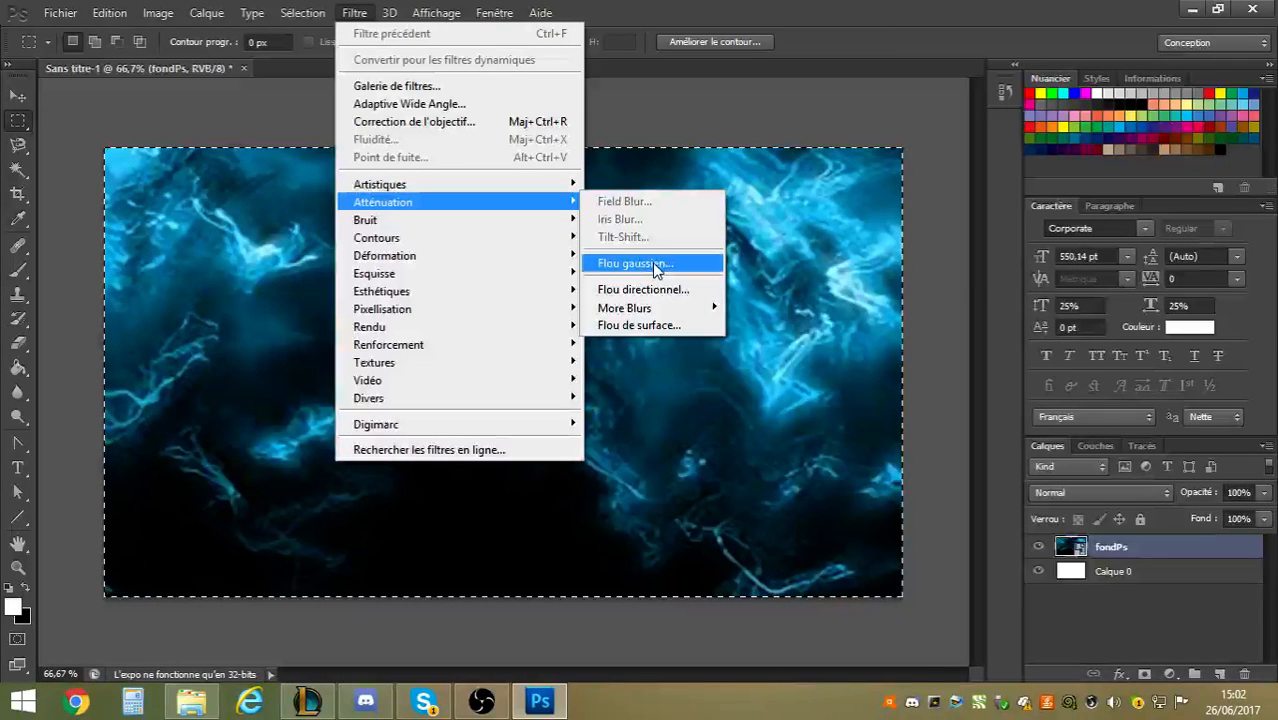
pyautogui.click(650, 264)
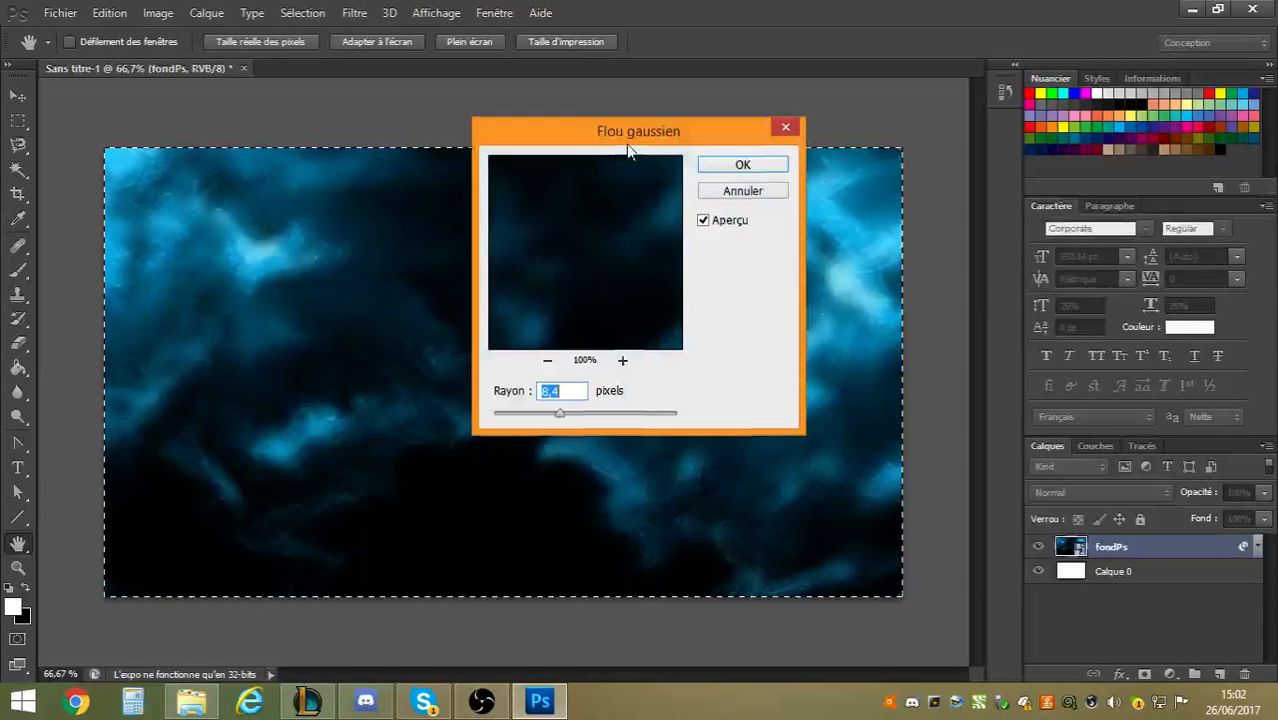
pyautogui.moveTo(638, 134); pyautogui.dragTo(915, 120)
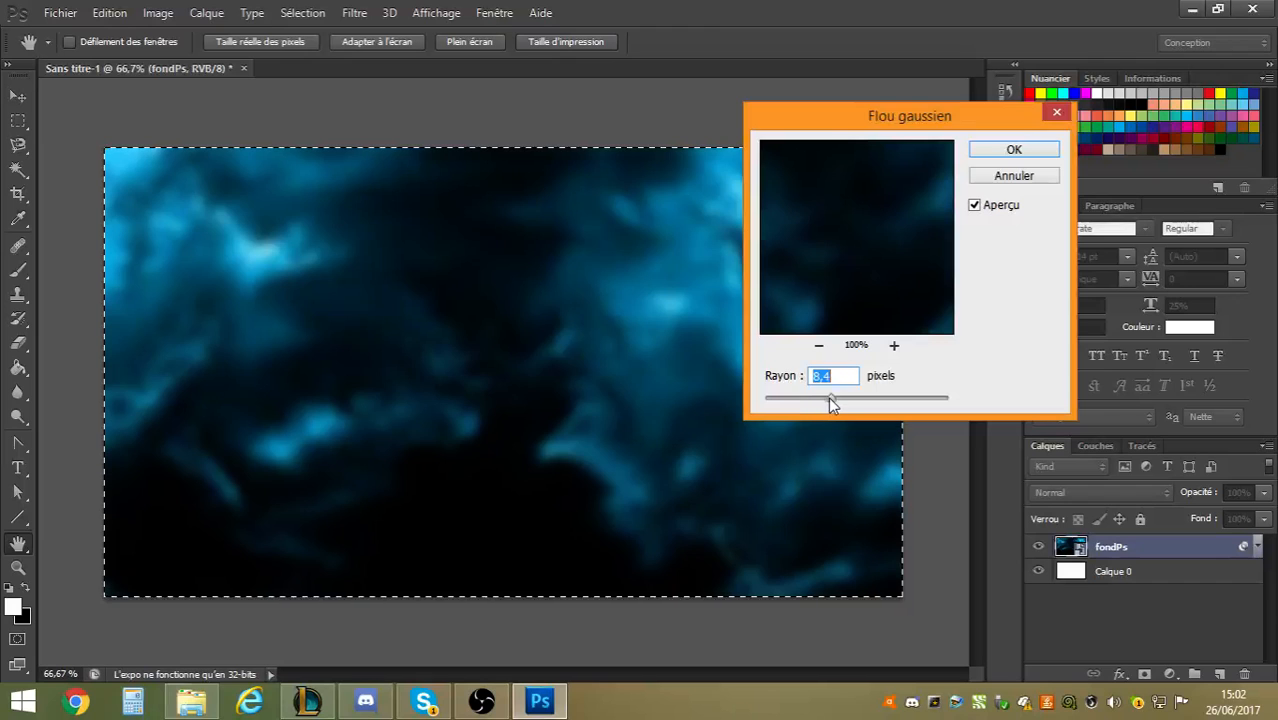
pyautogui.moveTo(828, 396)
pyautogui.mouseDown()
pyautogui.moveTo(791, 396)
pyautogui.moveTo(830, 395)
pyautogui.mouseUp()
pyautogui.write('8')
pyautogui.press('Return')
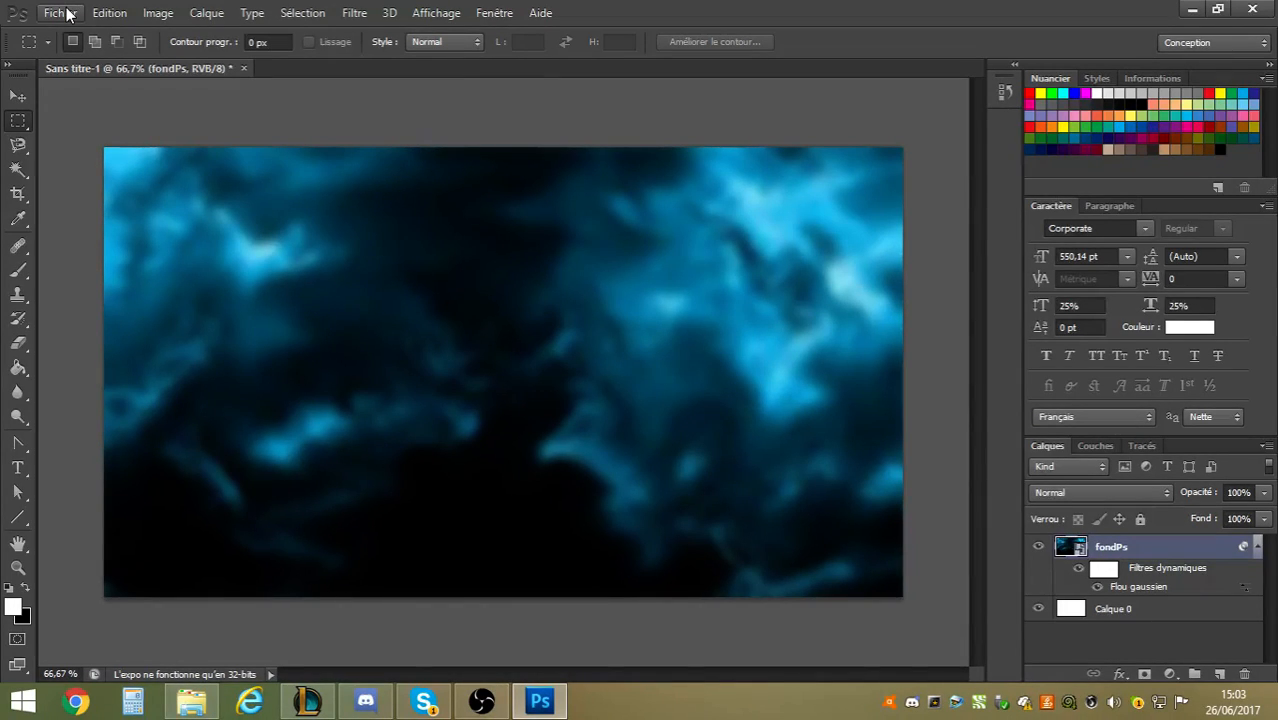
# Start a white Corporate text line in the canvas's upper area reading "Comment créer une".
pyautogui.click(17, 468)
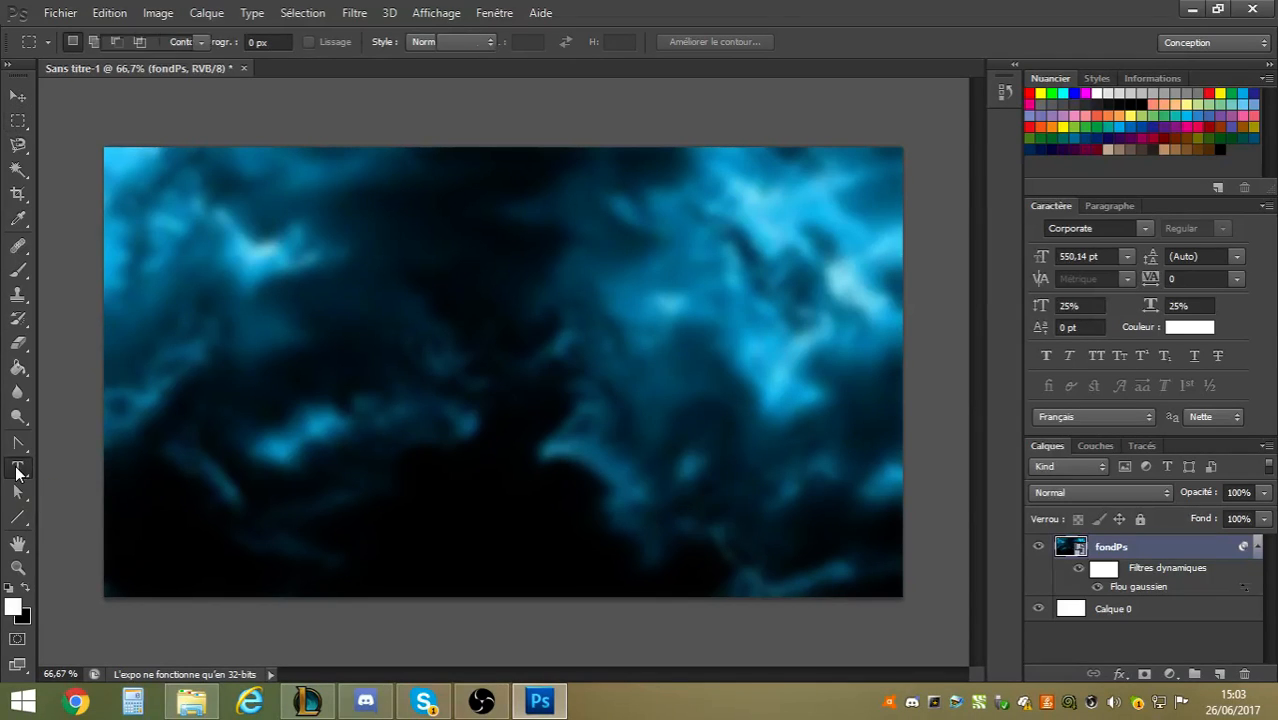
pyautogui.click(247, 245)
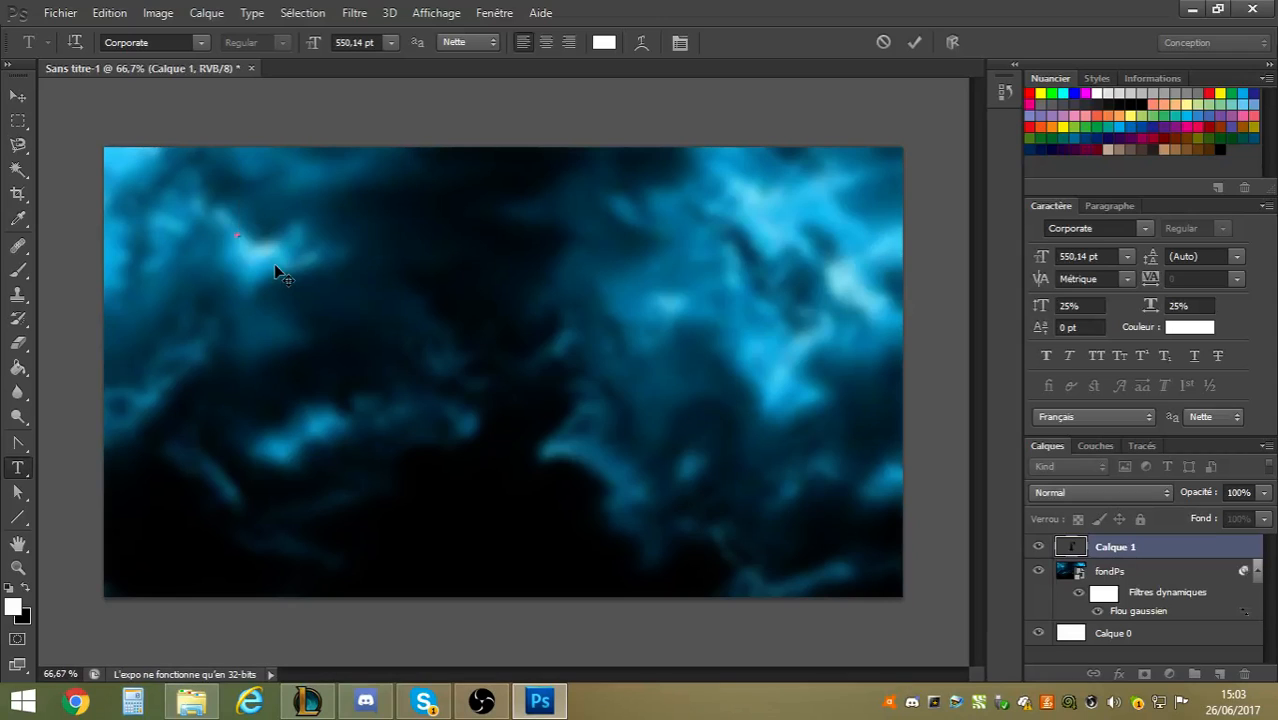
pyautogui.write('C')
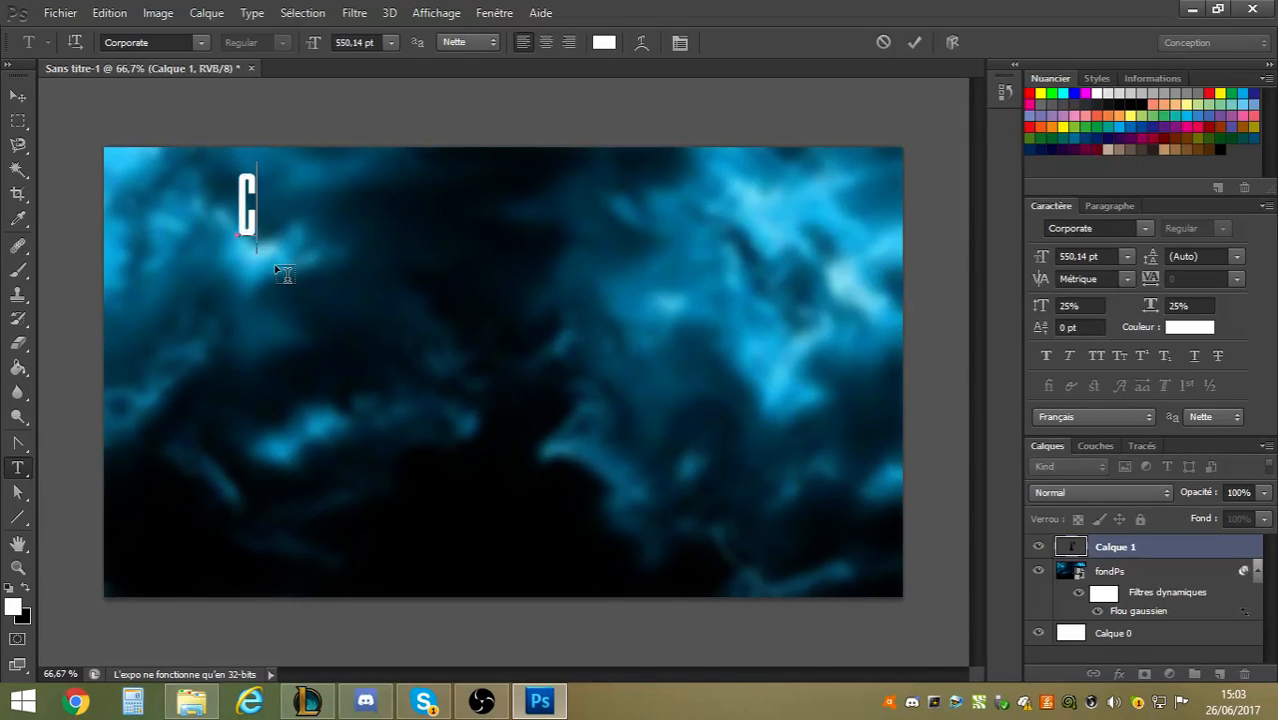
pyautogui.write('omment ')
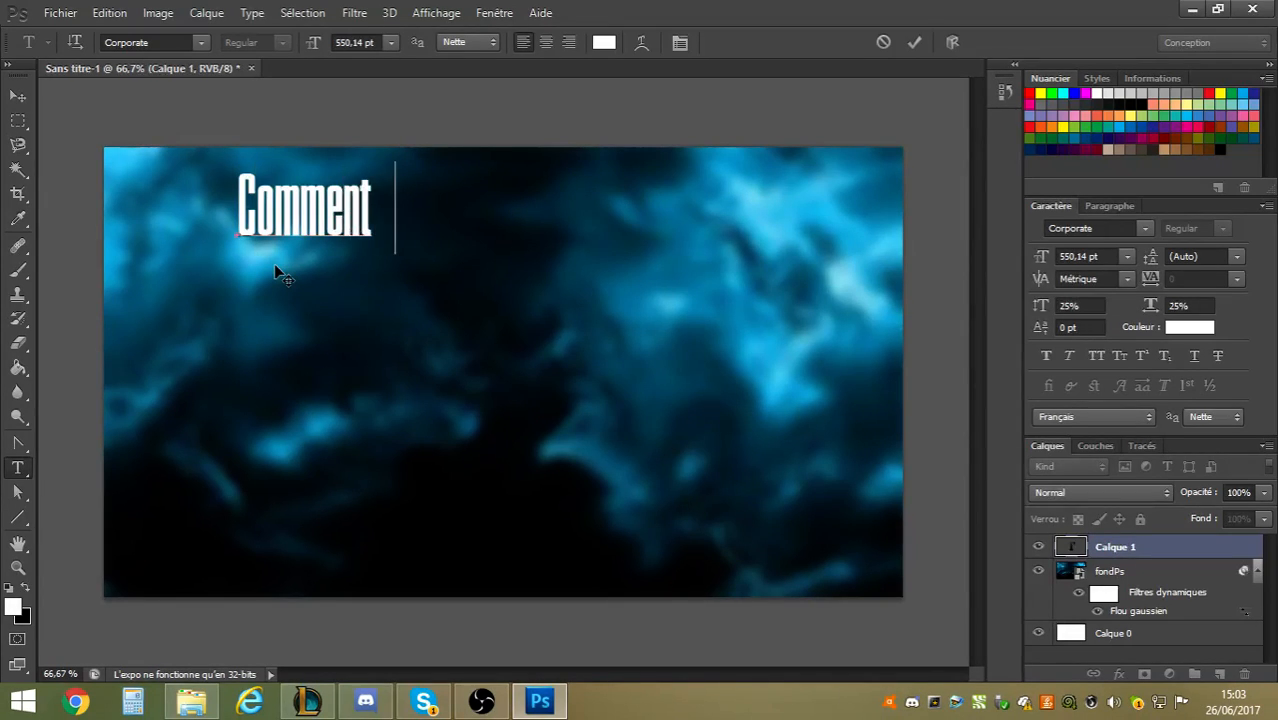
pyautogui.write('créer ')
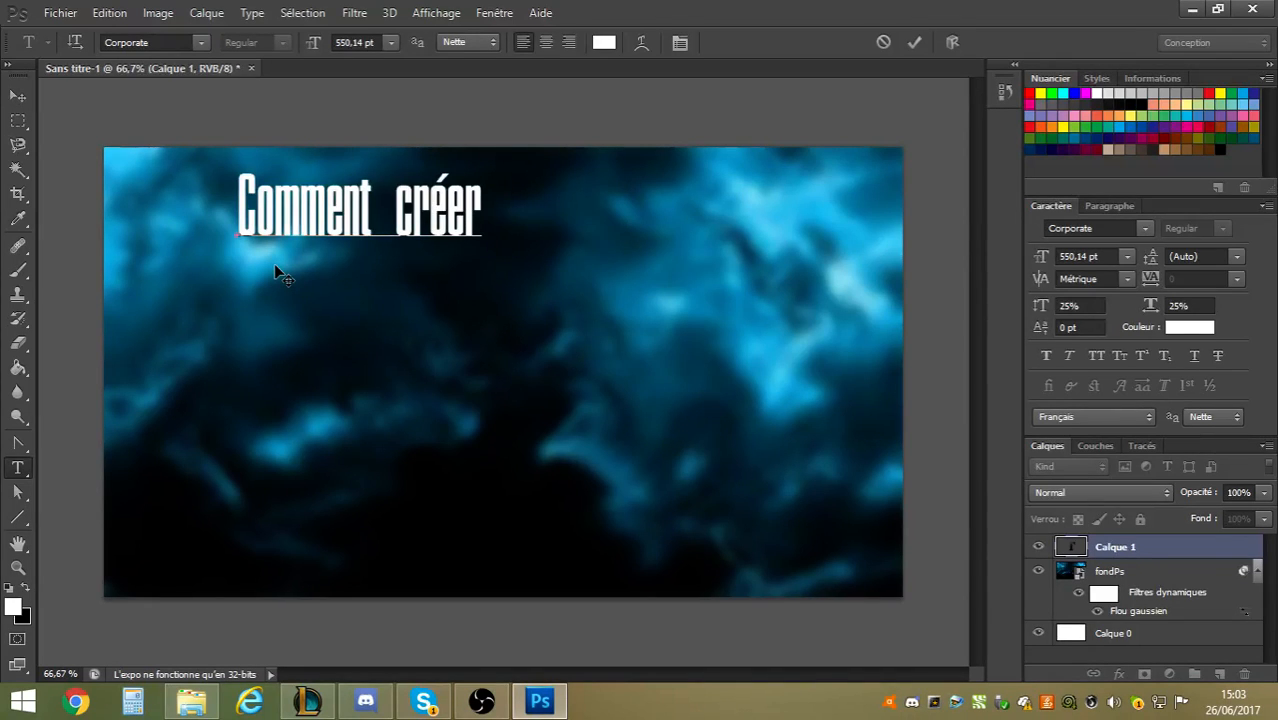
pyautogui.write('une ')
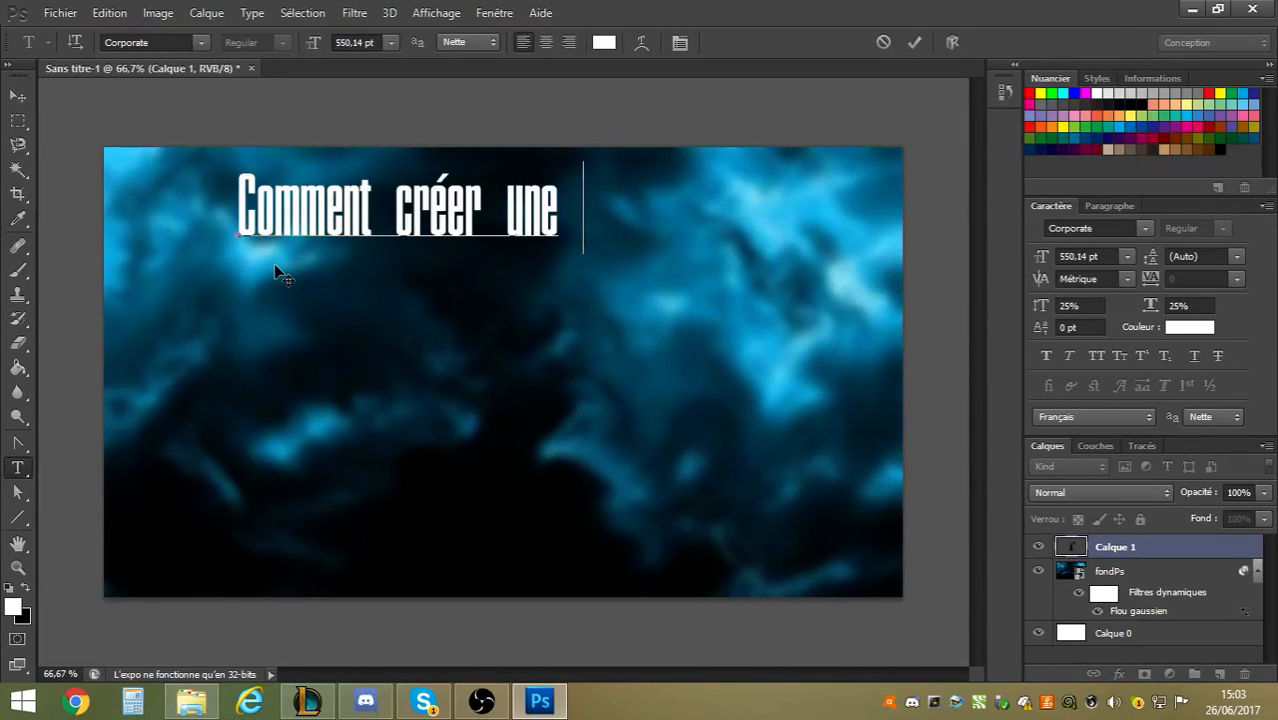
pyautogui.write('sim')
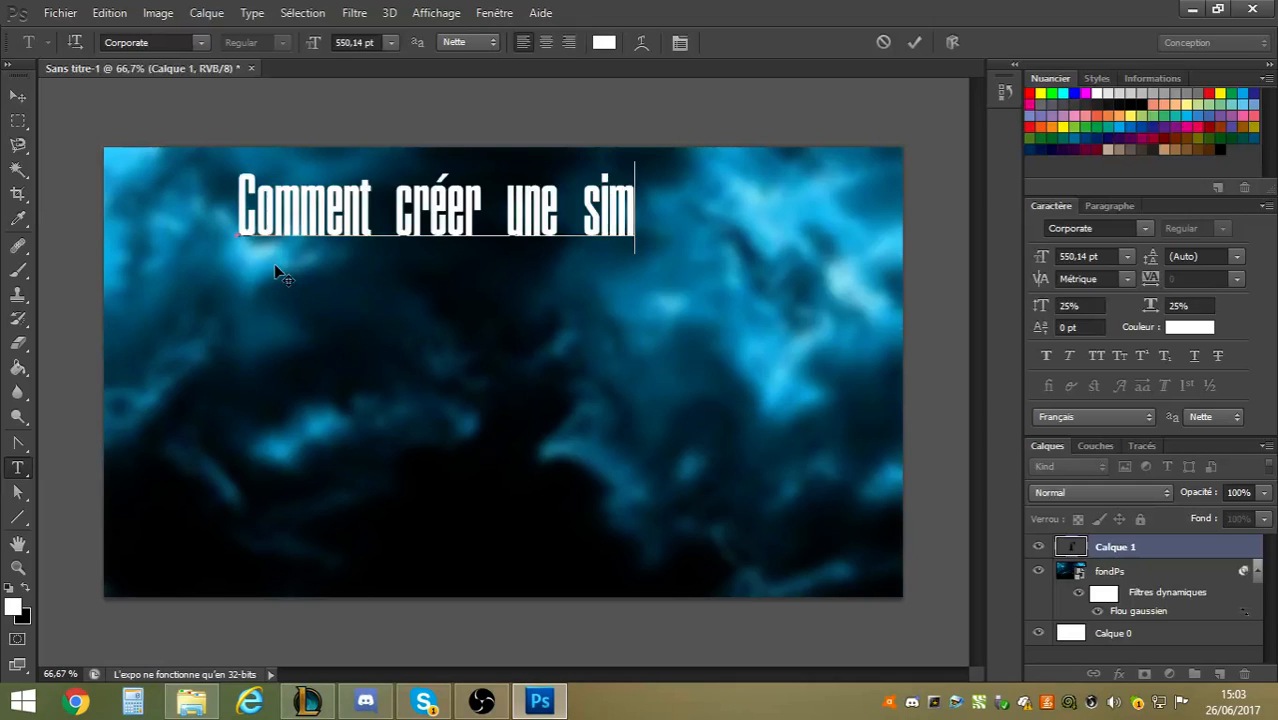
pyautogui.press('BackSpace')
pyautogui.press('BackSpace')
pyautogui.press('BackSpace')
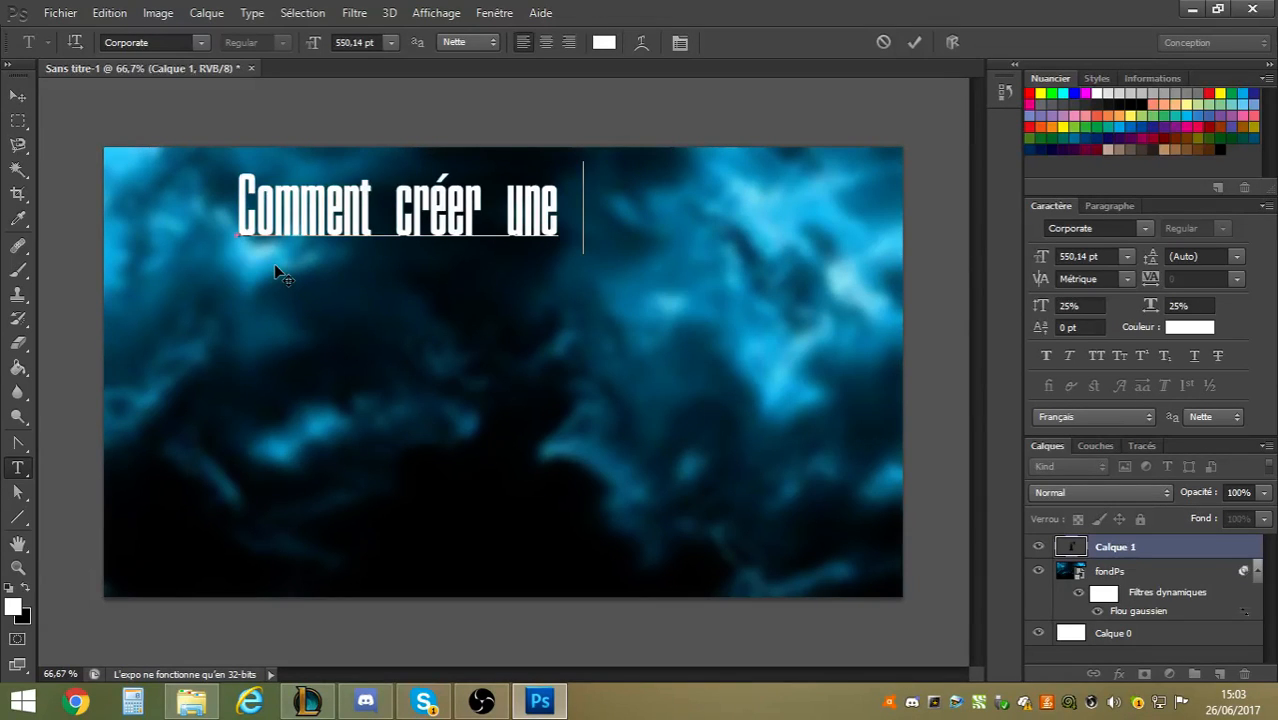
pyautogui.write('simple')
pyautogui.press('BackSpace')
pyautogui.press('BackSpace')
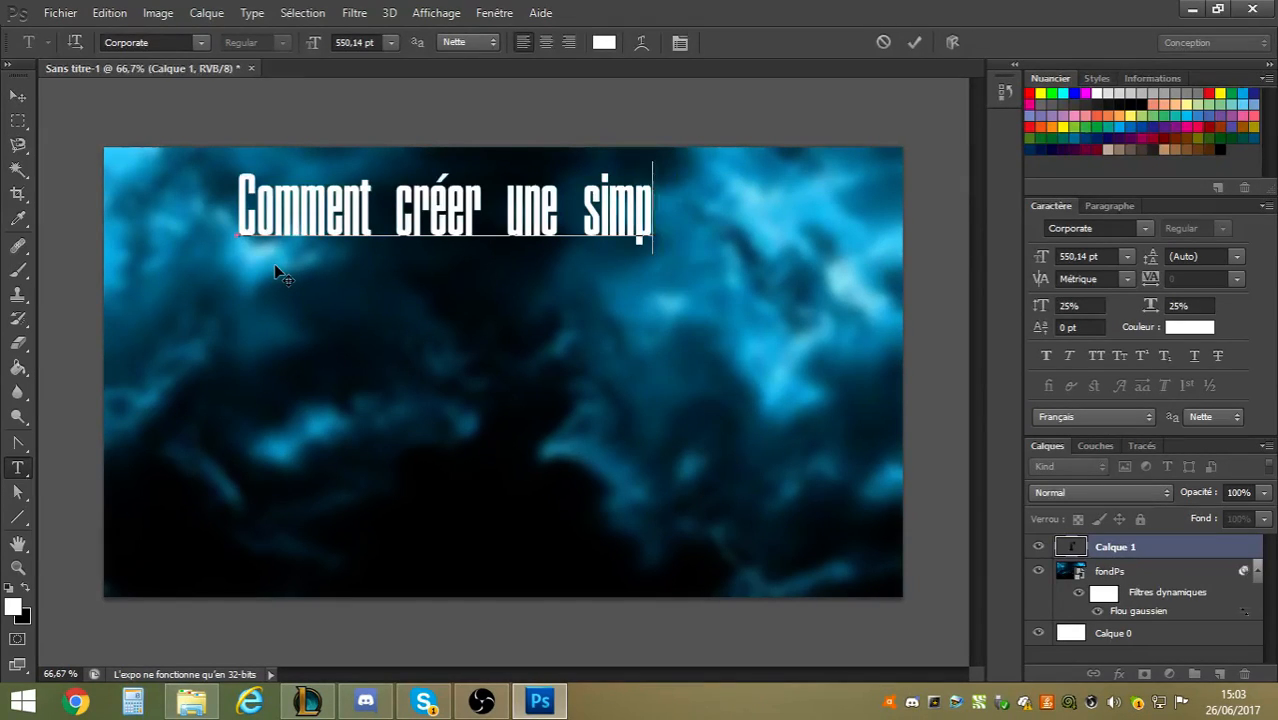
pyautogui.press('BackSpace')
pyautogui.press('BackSpace')
pyautogui.press('BackSpace')
pyautogui.press('BackSpace')
# Complete the title line with the words "miniature simplement".
pyautogui.write('min')
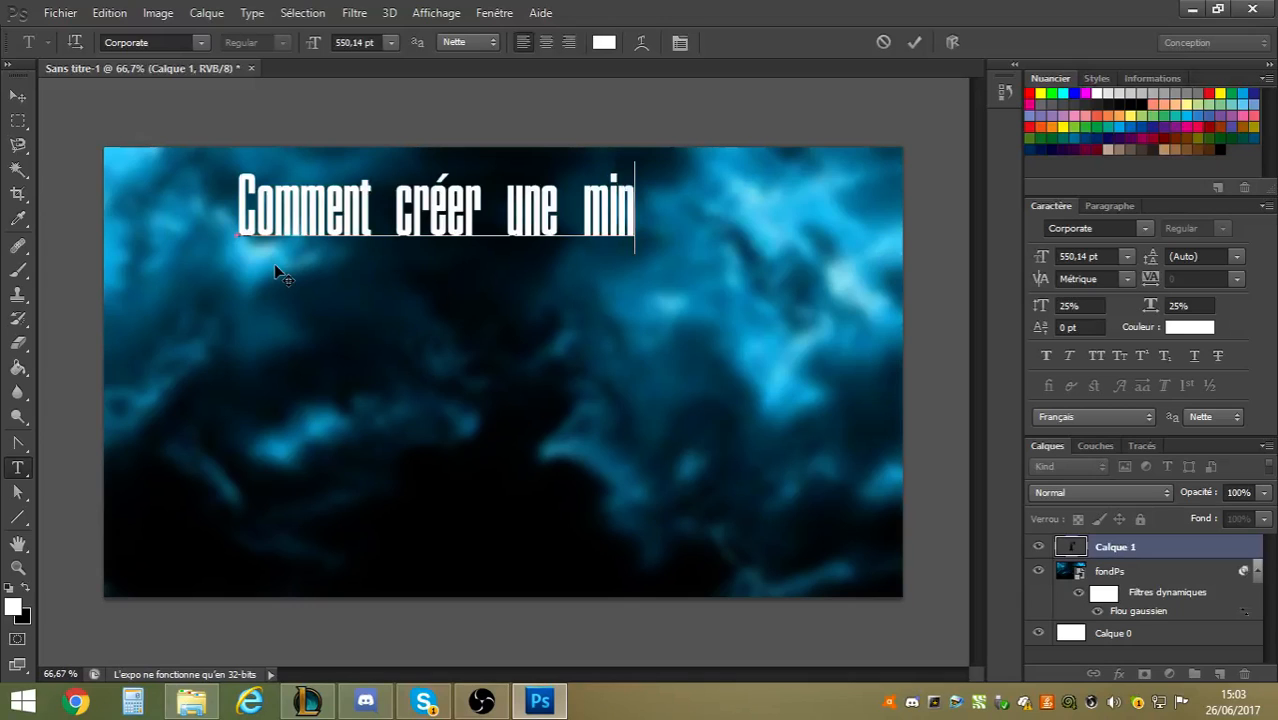
pyautogui.write('iature')
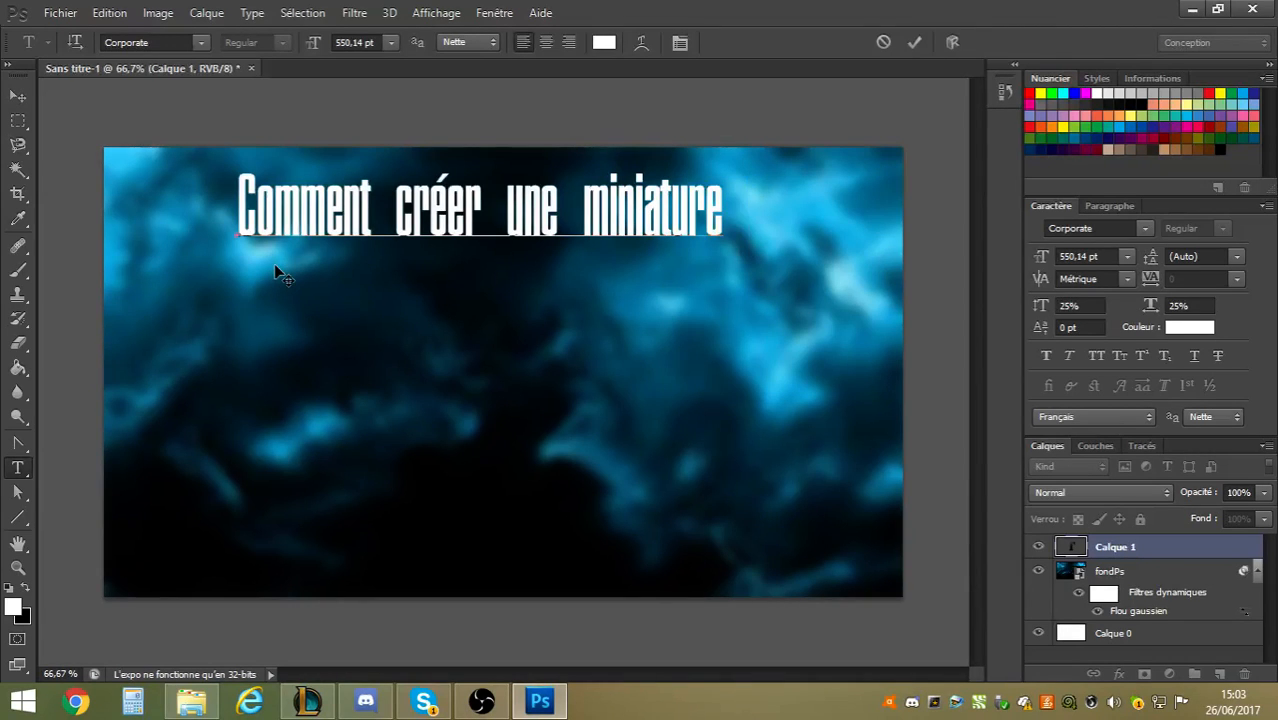
pyautogui.write(' simplemen')
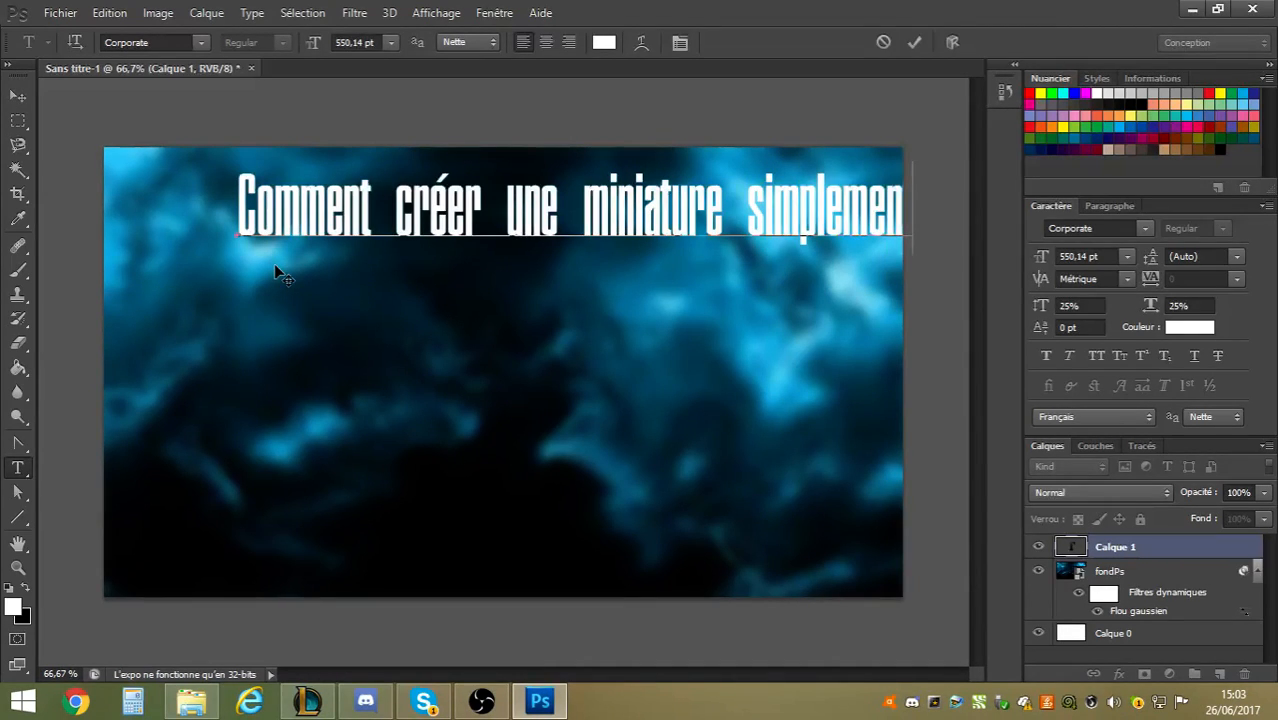
# Move the title toward the canvas's left edge so the whole line fits inside, keeping the Corporate font.
pyautogui.keyDown('ctrl'); pyautogui.moveTo(487, 208); pyautogui.dragTo(366, 254); pyautogui.keyUp('ctrl')
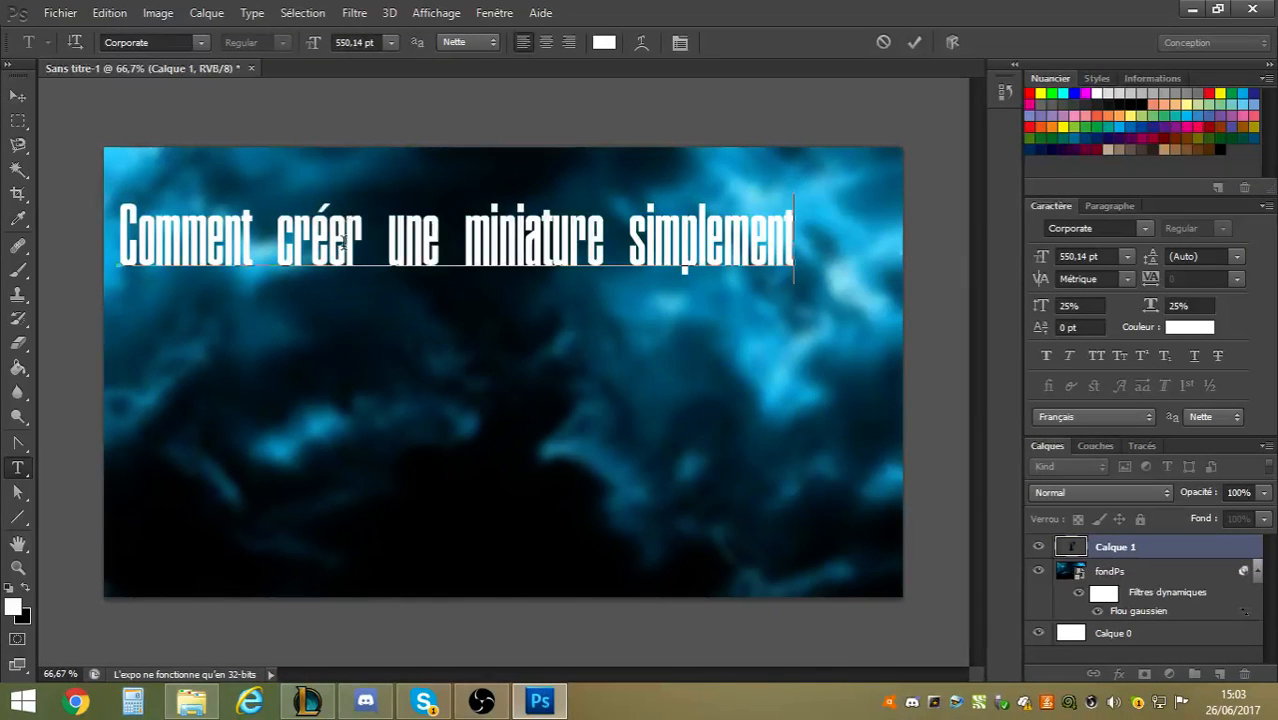
pyautogui.click(174, 42)
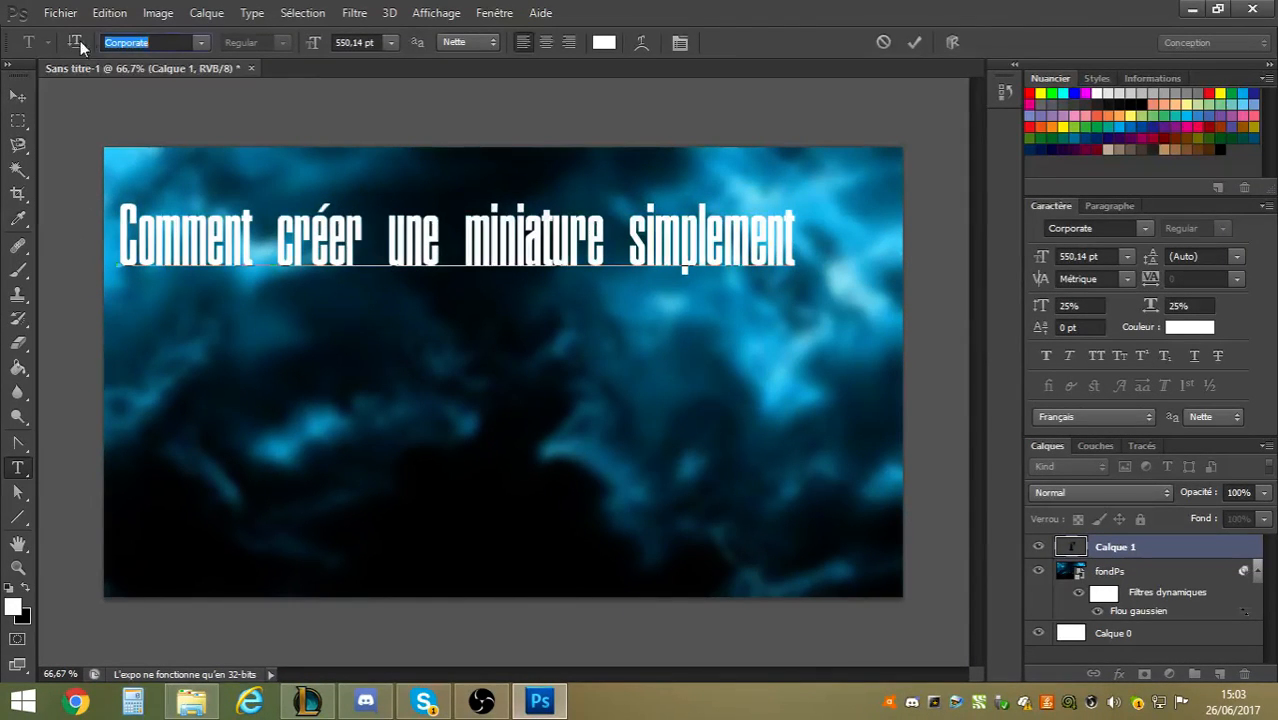
pyautogui.click(203, 41)
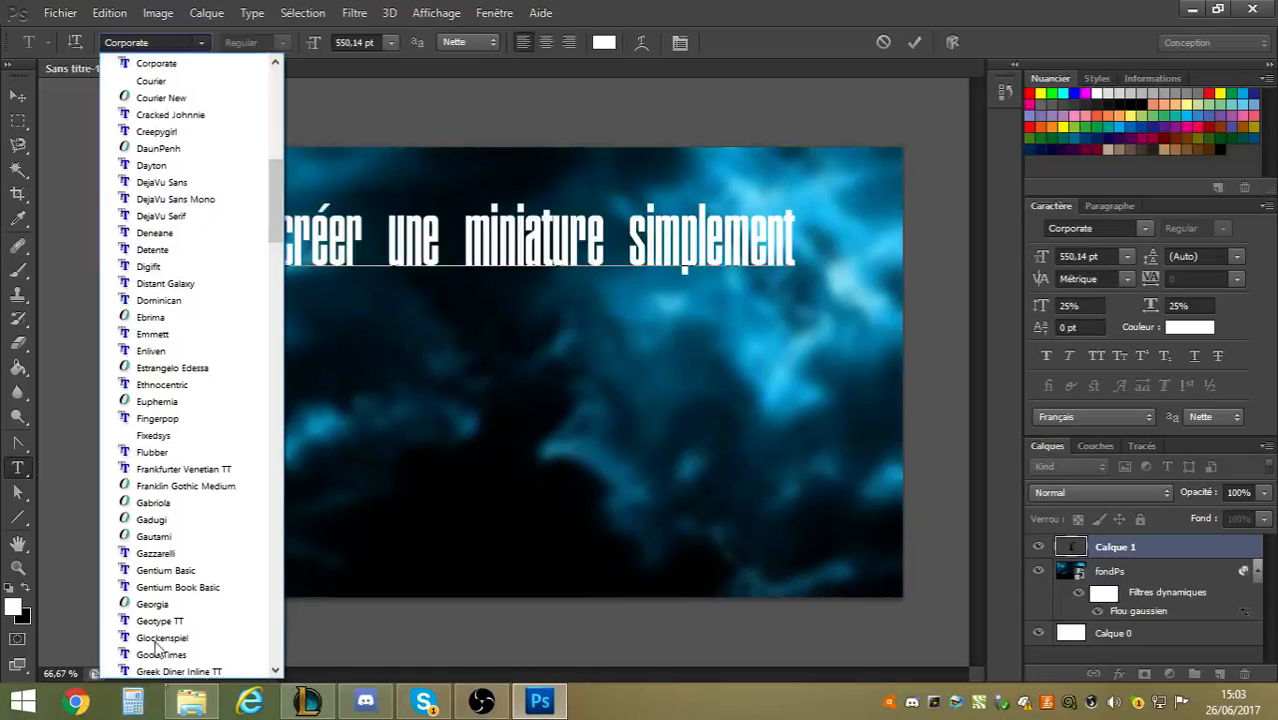
pyautogui.click(198, 46)
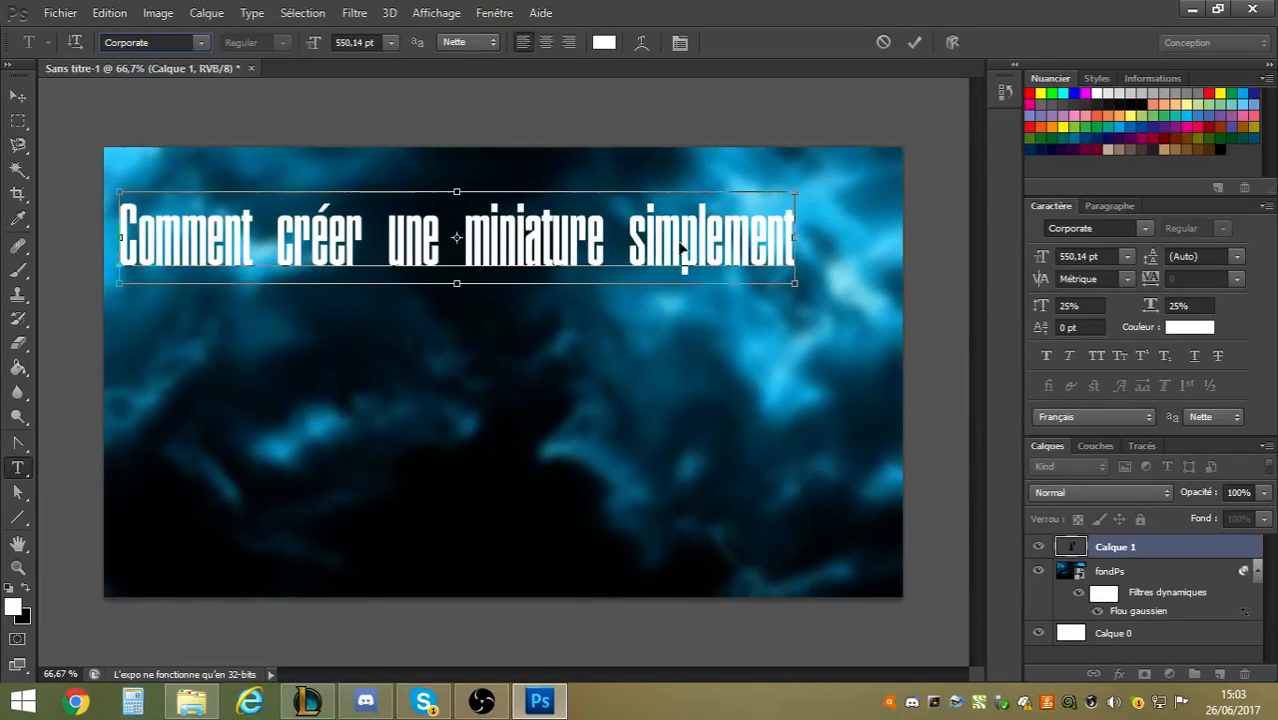
pyautogui.moveTo(671, 225); pyautogui.dragTo(710, 268)
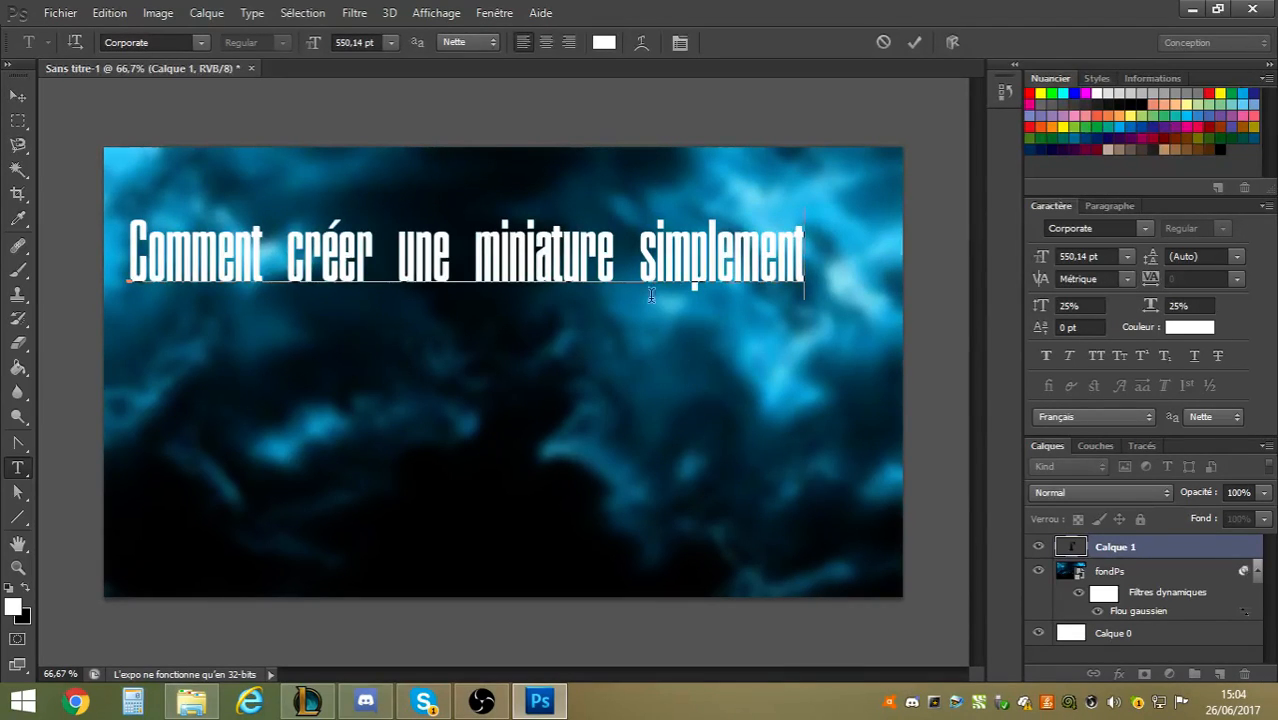
# Try green on the whole title text and set its color back to white.
pyautogui.hotkey('ctrl', 'a')
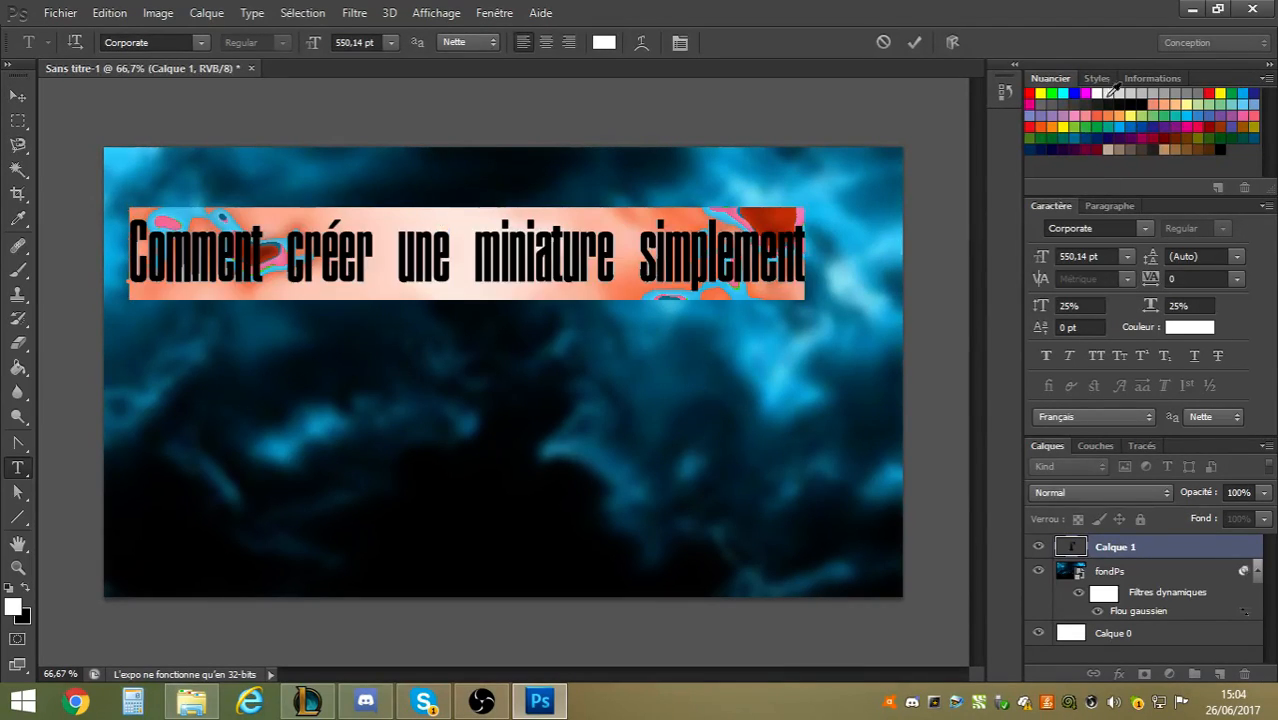
pyautogui.click(1232, 92)
pyautogui.hotkey('ctrl', 'h')
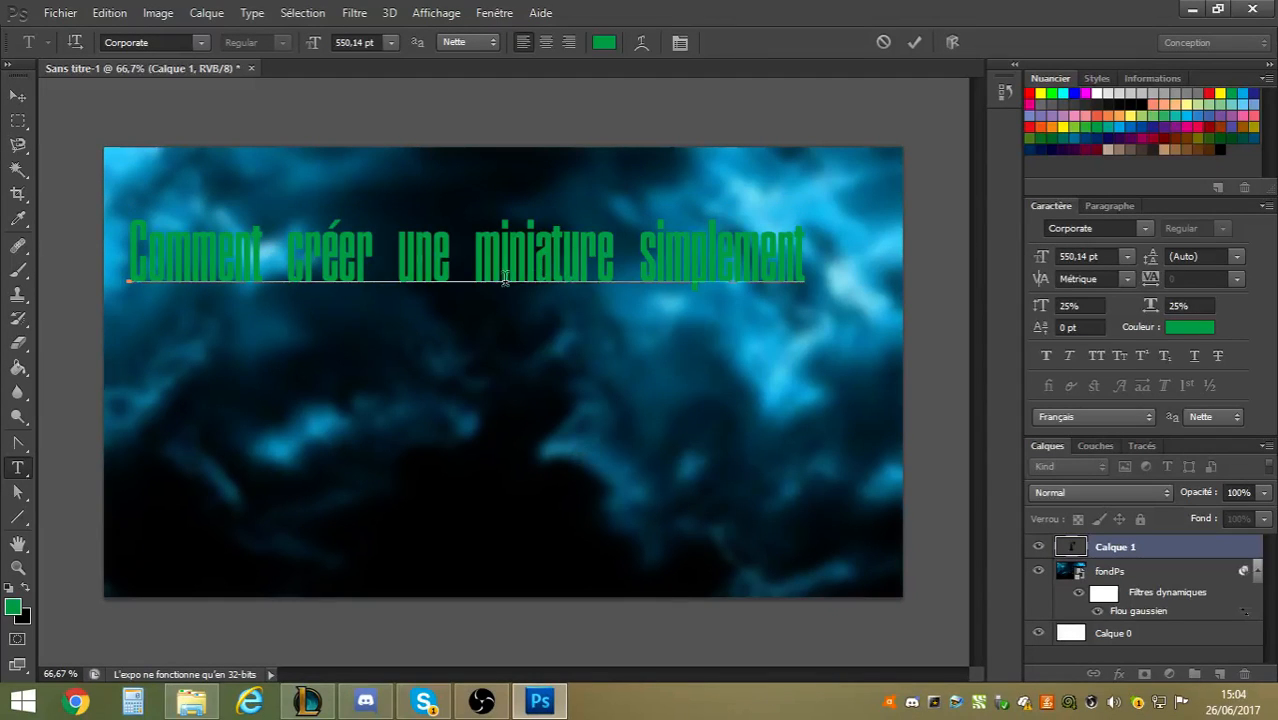
pyautogui.hotkey('ctrl', 'h')
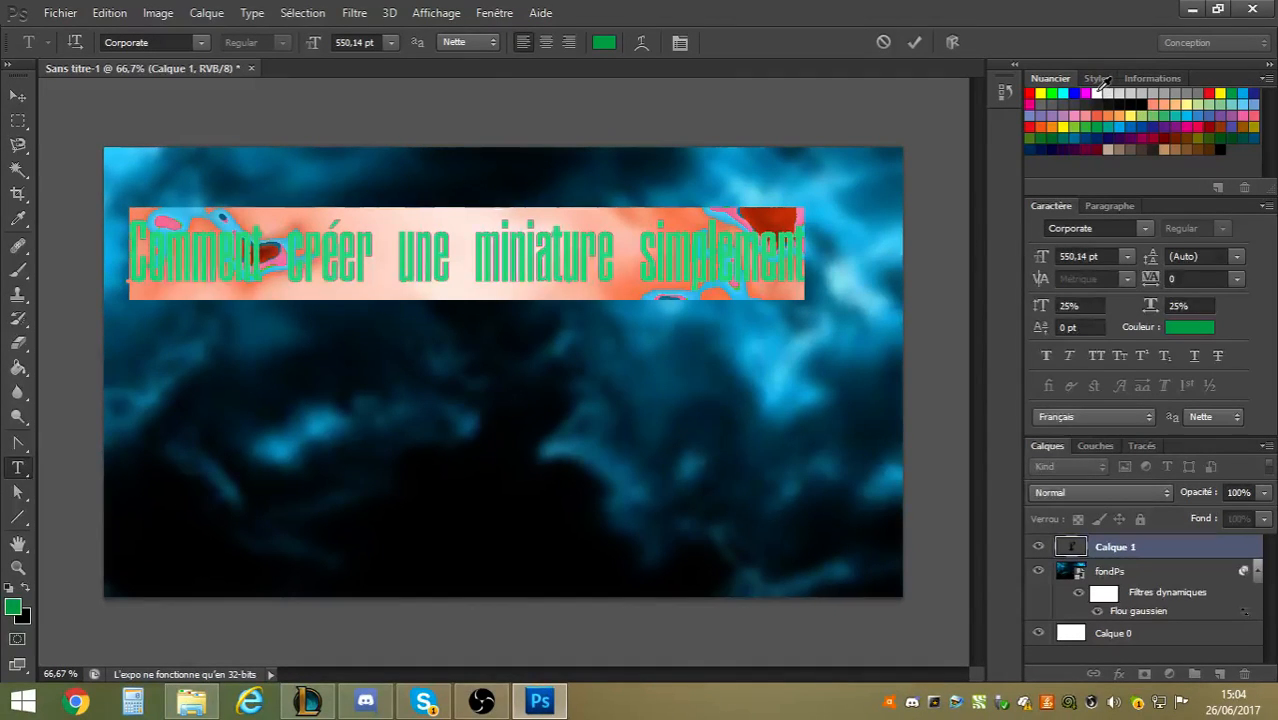
pyautogui.click(1097, 92)
pyautogui.hotkey('ctrl', 'h')
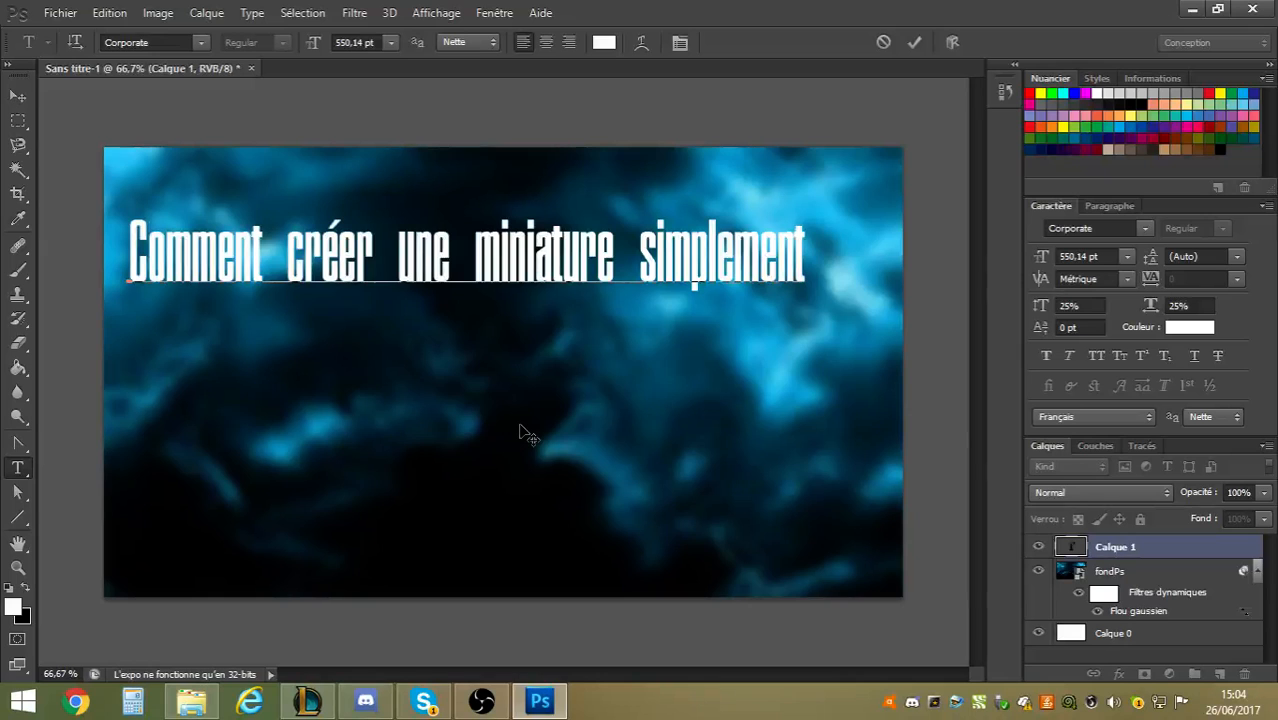
# Move the title slightly lower and to the right on the canvas and commit the text.
pyautogui.press('ctrl')
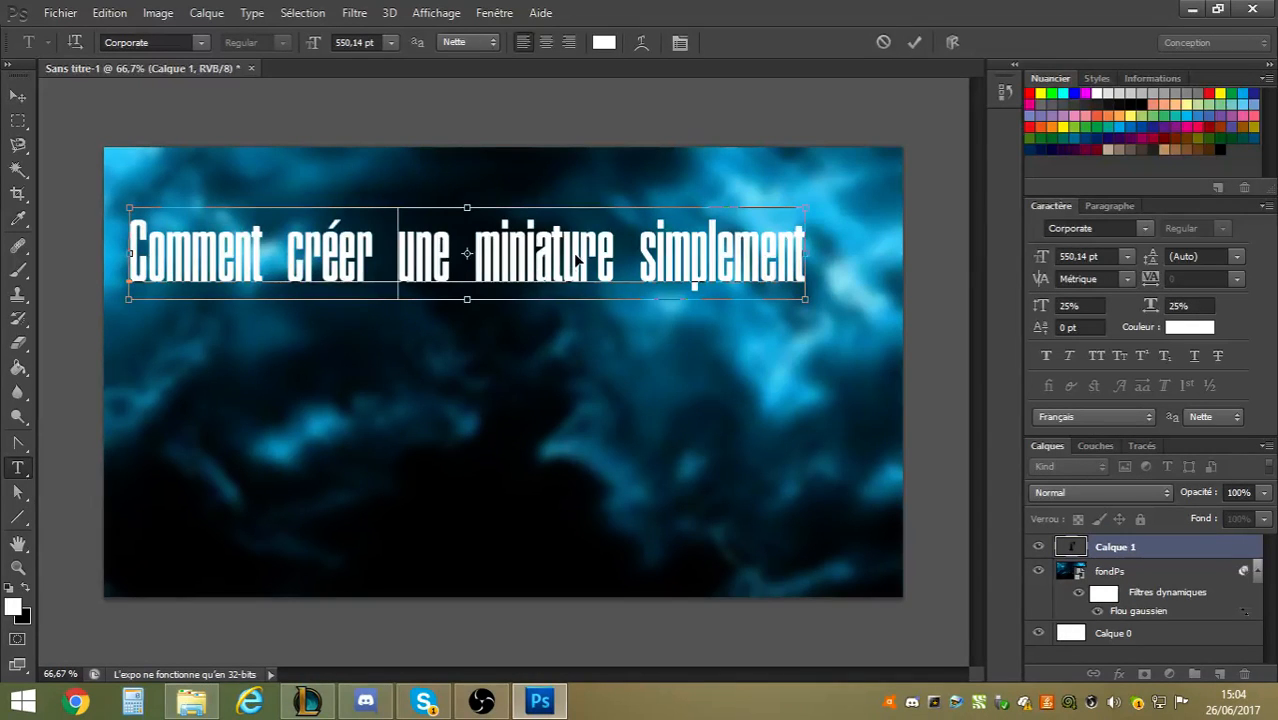
pyautogui.moveTo(575, 257); pyautogui.dragTo(606, 297)
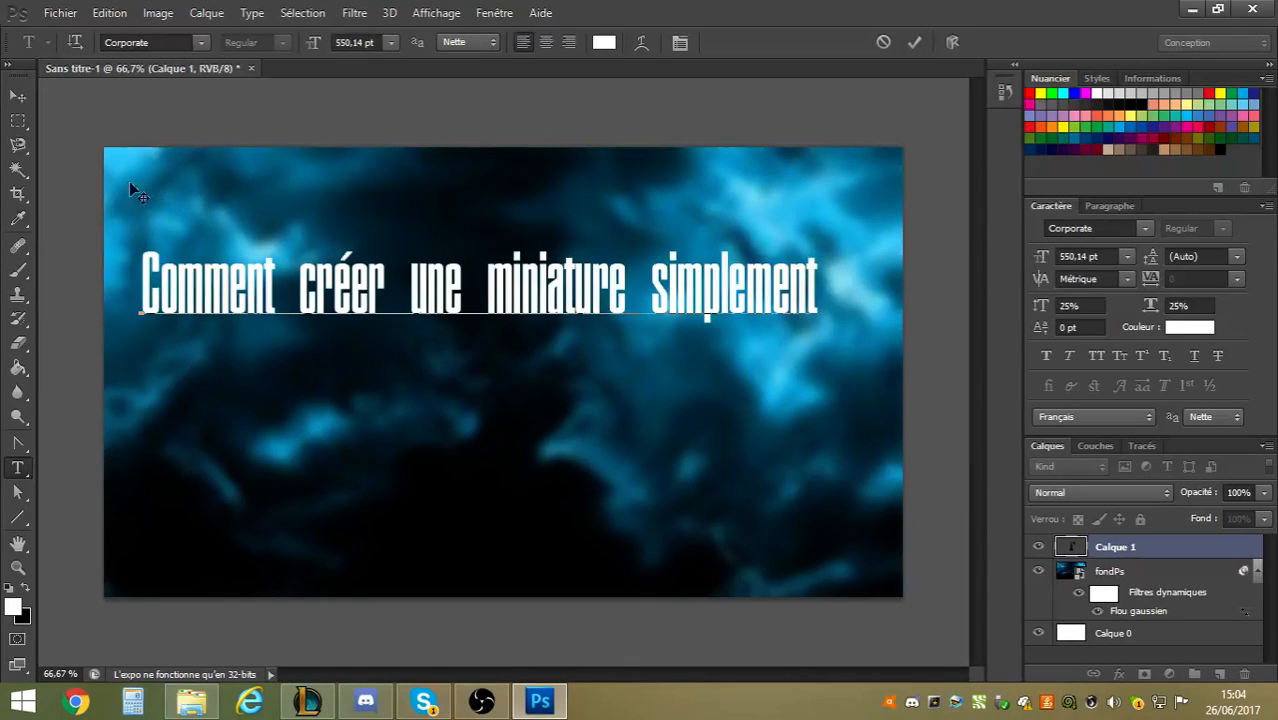
pyautogui.click(17, 492)
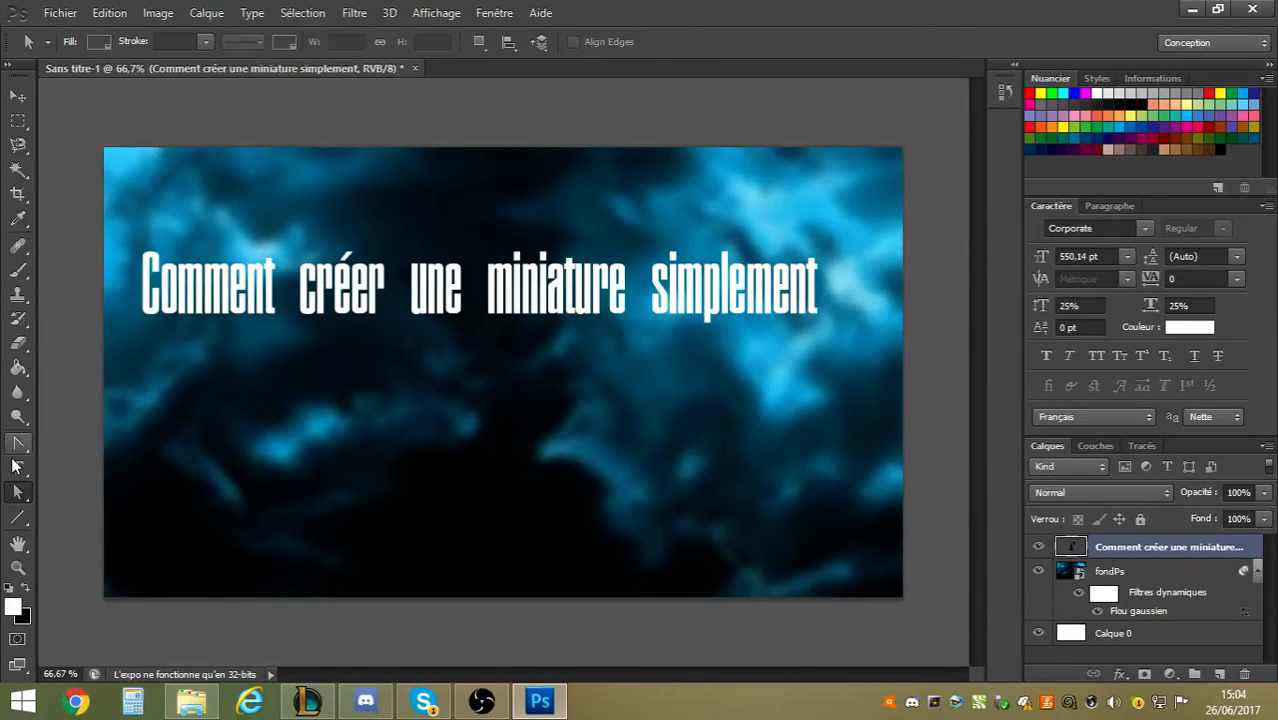
# Add a separate text layer reading "avec photoshop" beneath the right half of the title.
pyautogui.click(17, 467)
pyautogui.click(585, 378)
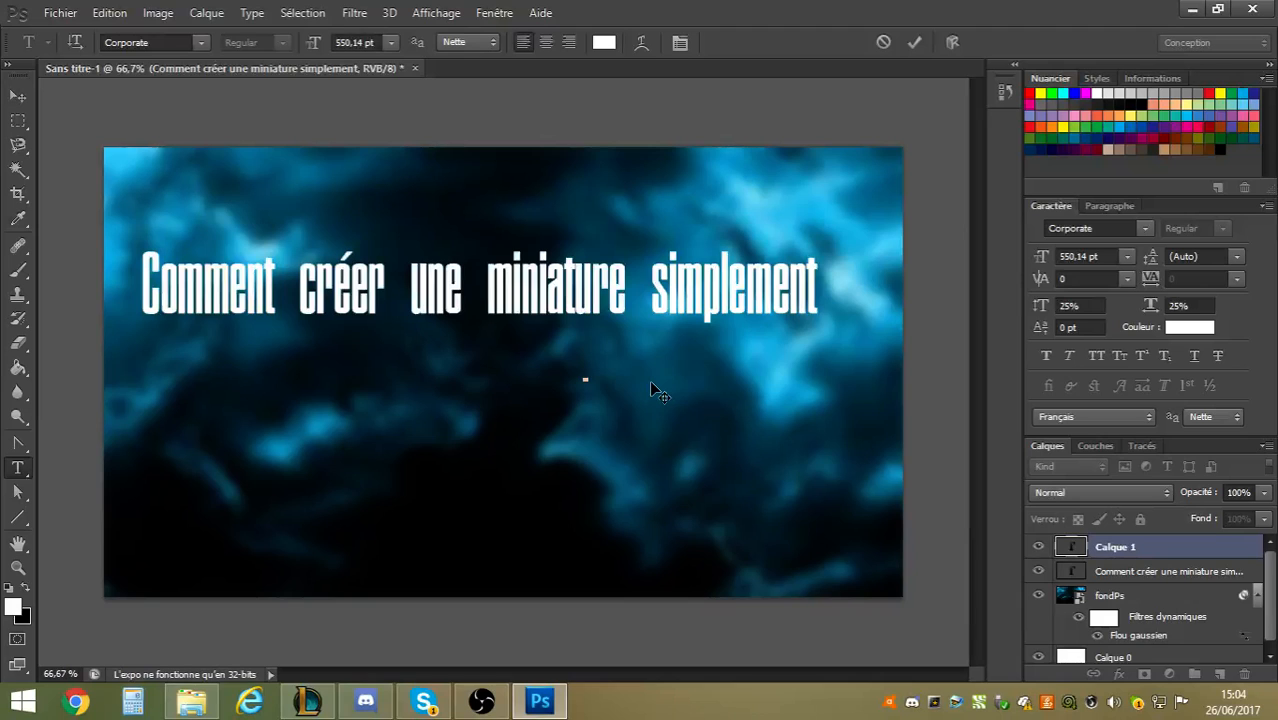
pyautogui.write('avec')
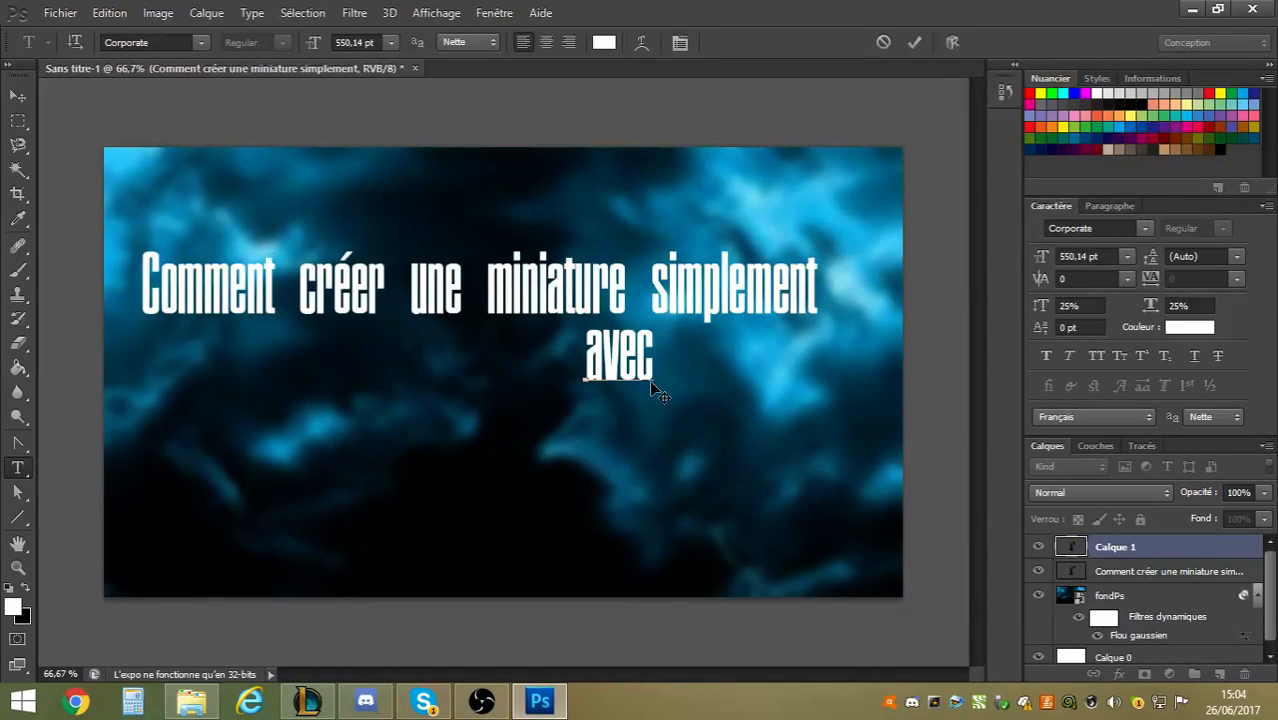
pyautogui.write(' phot')
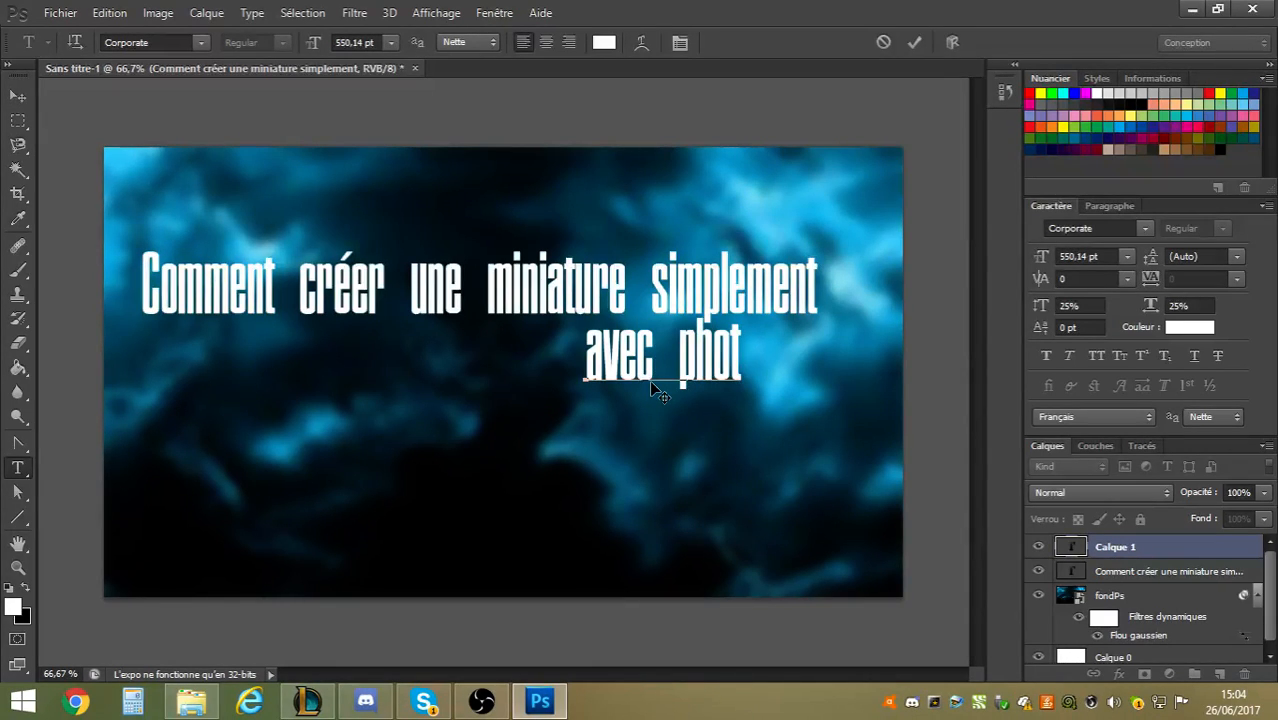
pyautogui.write('oshop')
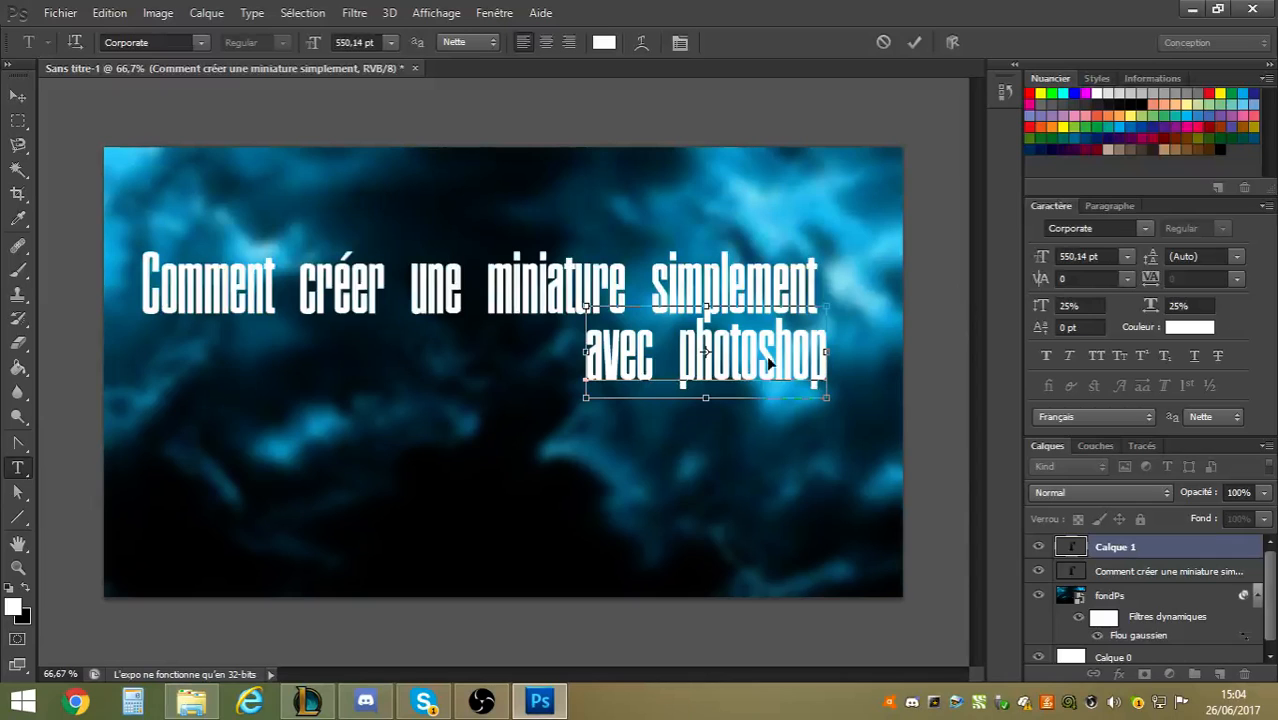
# Scale "avec photoshop" down to a smaller, flatter subtitle and place it lower beneath the word "simplement".
pyautogui.moveTo(829, 305); pyautogui.dragTo(790, 358)
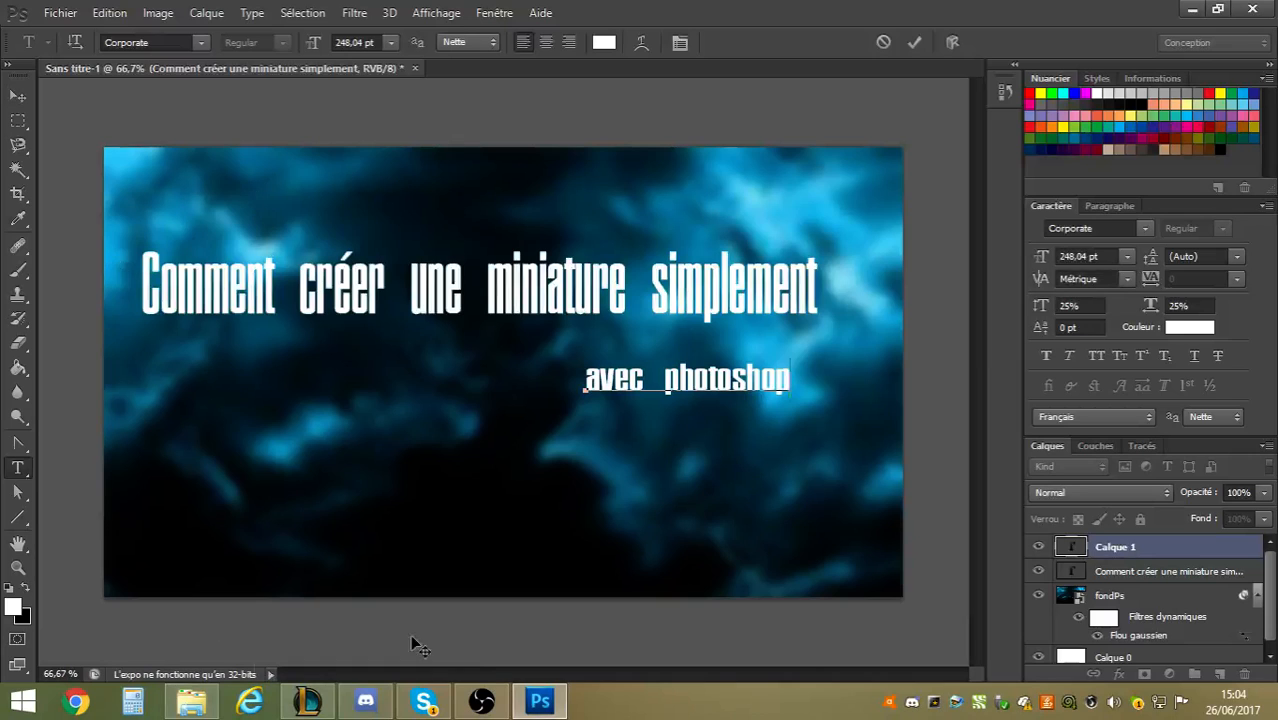
pyautogui.press('ctrl')
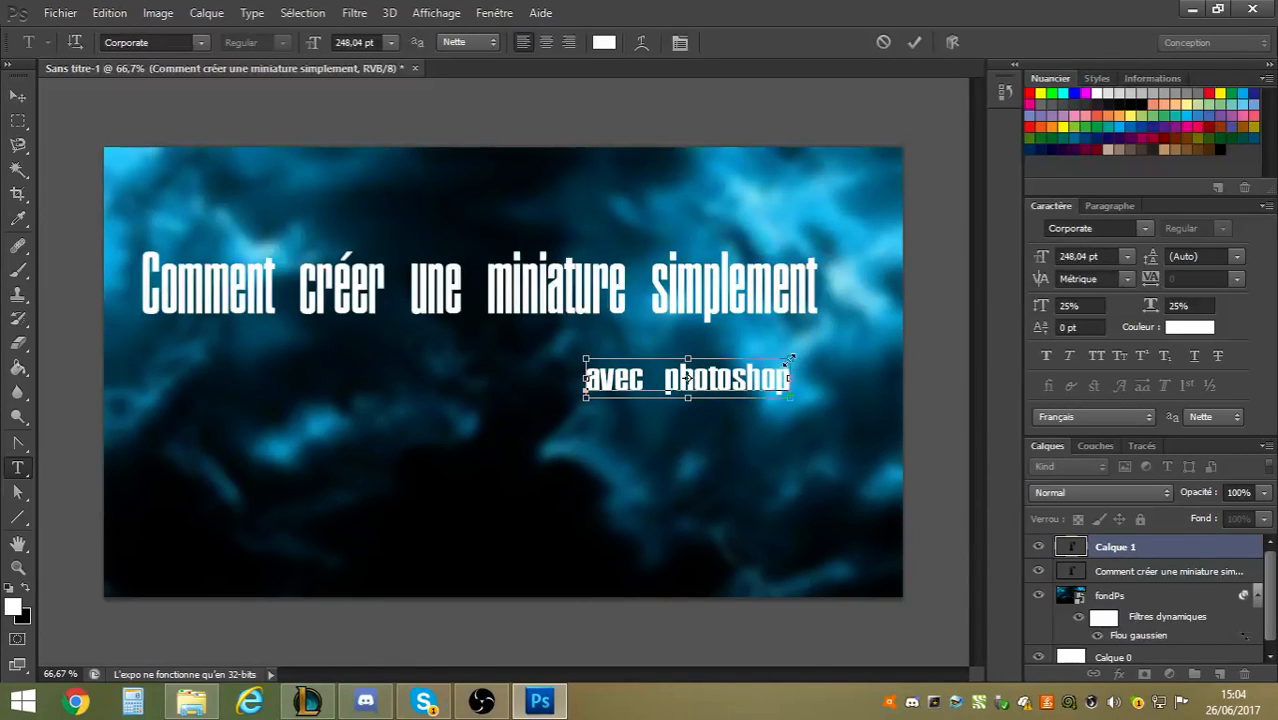
pyautogui.moveTo(789, 357); pyautogui.dragTo(856, 357)
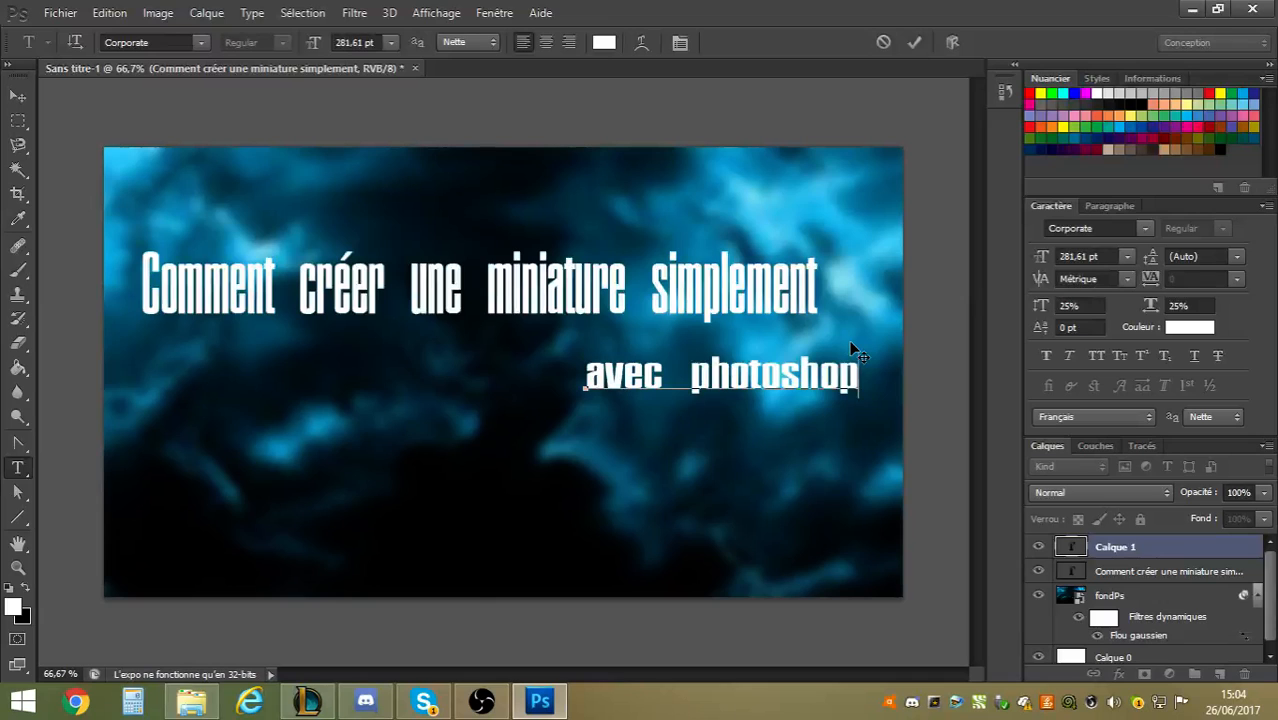
pyautogui.press('ctrl')
pyautogui.moveTo(859, 352); pyautogui.dragTo(790, 411)
pyautogui.press('ctrl')
# Select the title's text layer and move the title down, closer to the "avec photoshop" subtitle.
pyautogui.click(1091, 571)
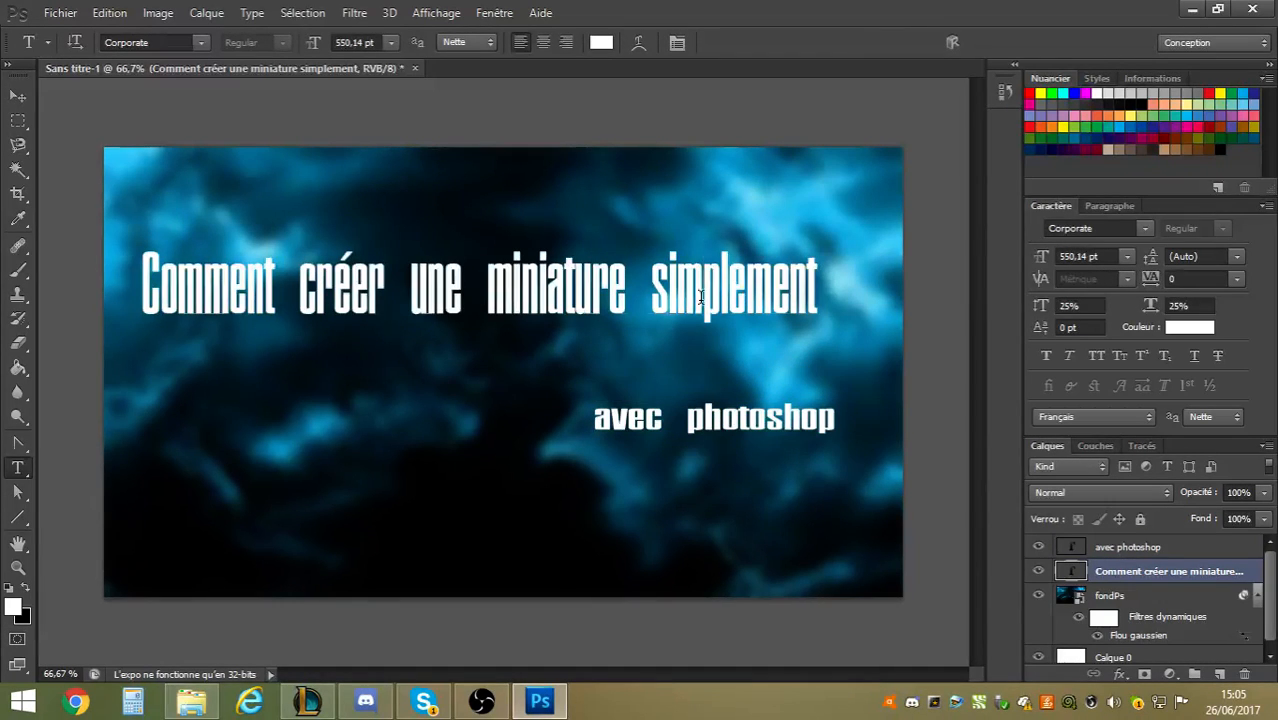
pyautogui.press('ctrl')
pyautogui.moveTo(706, 306); pyautogui.dragTo(718, 351)
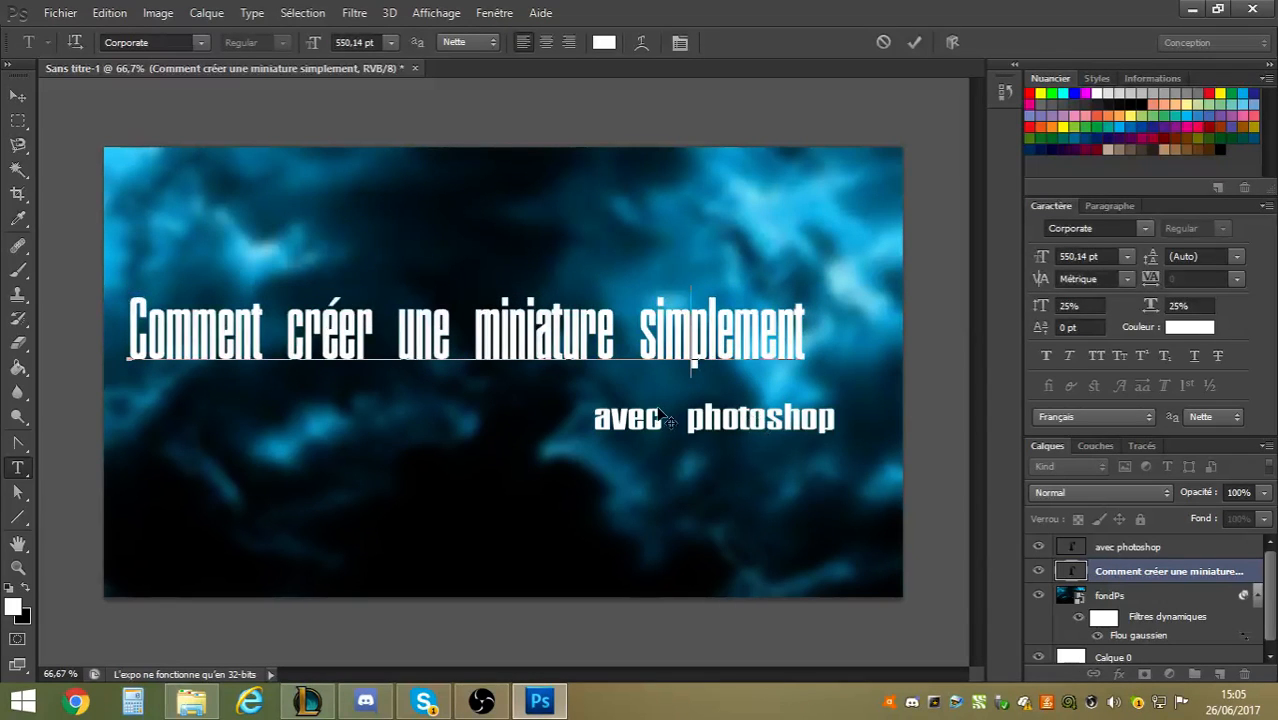
# Draw a horizontal line 1 px thick and about 307 px long between the title and the subtitle.
pyautogui.click(18, 518)
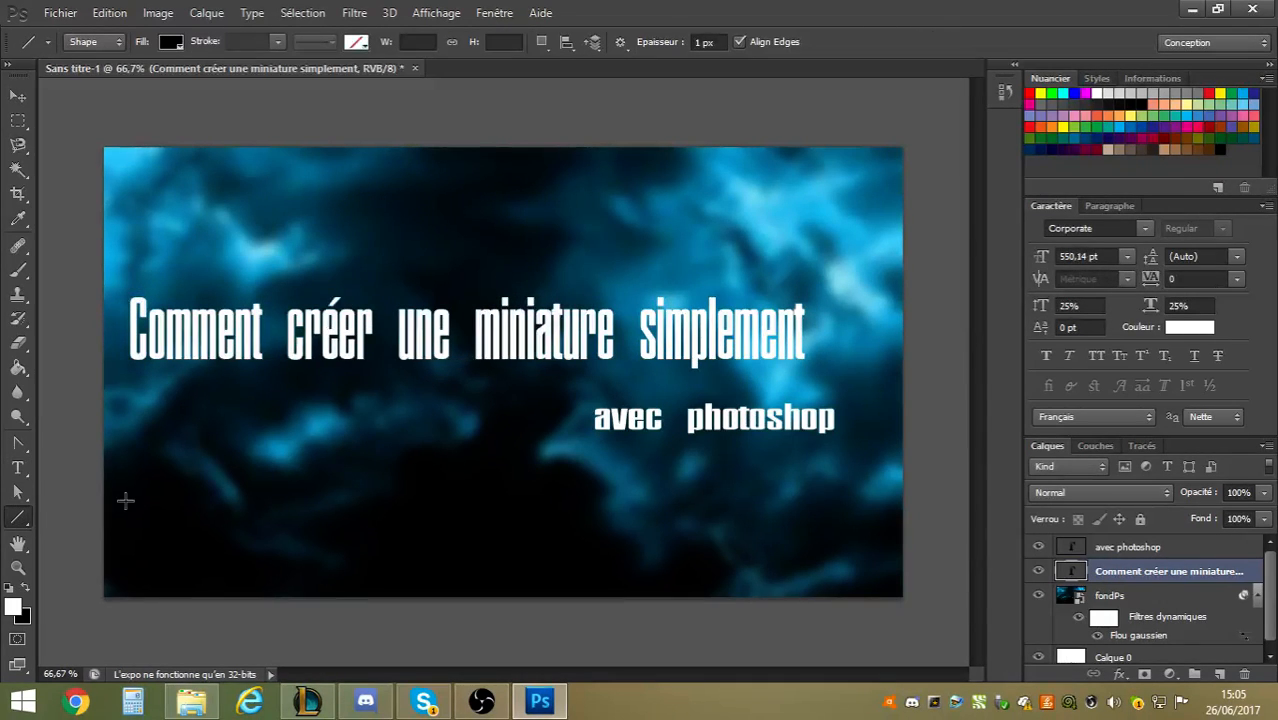
pyautogui.moveTo(566, 390); pyautogui.dragTo(761, 390)
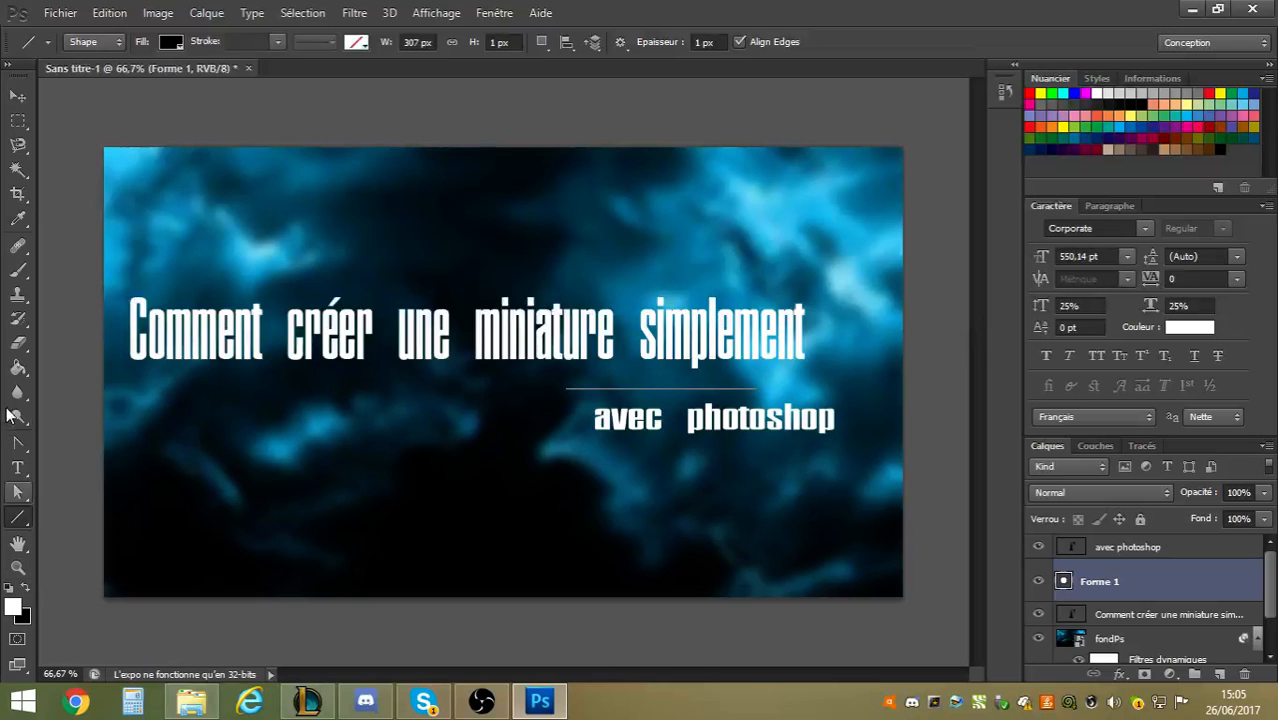
# Stretch the separator line vertically to 9 px thick at full width and apply the transformation.
pyautogui.click(18, 96)
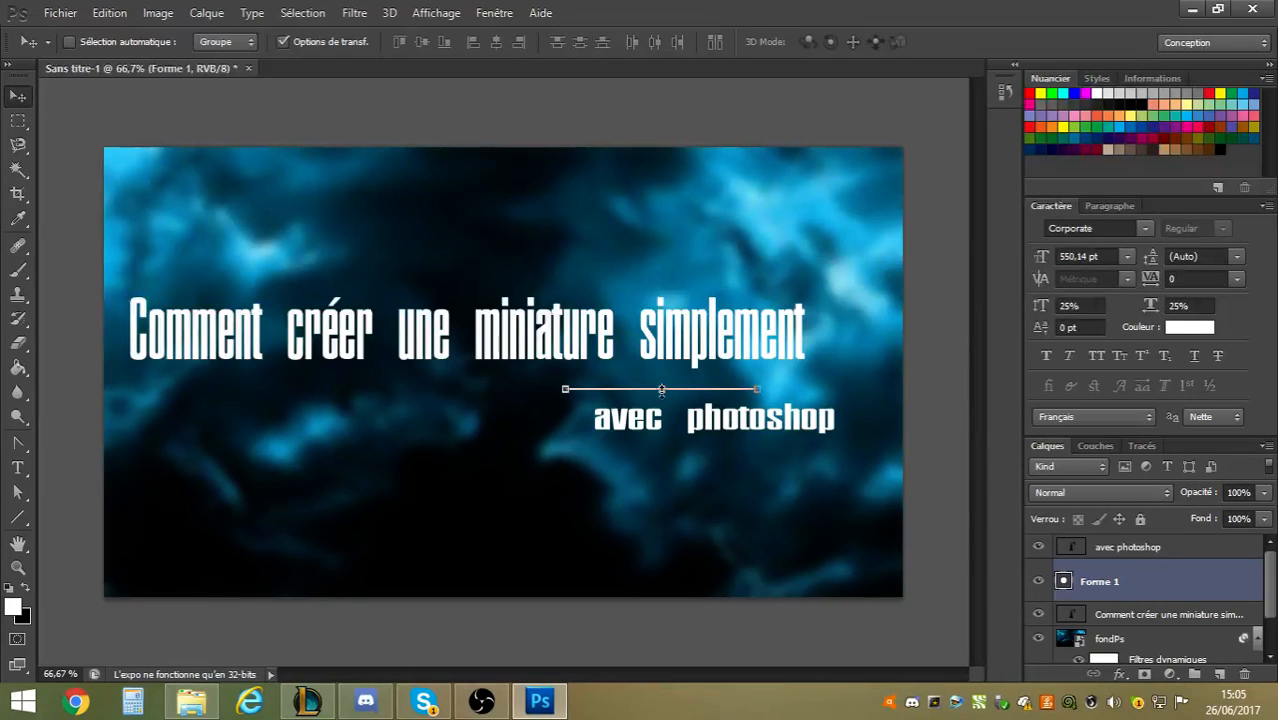
pyautogui.moveTo(661, 390); pyautogui.dragTo(660, 391)
pyautogui.click(18, 496)
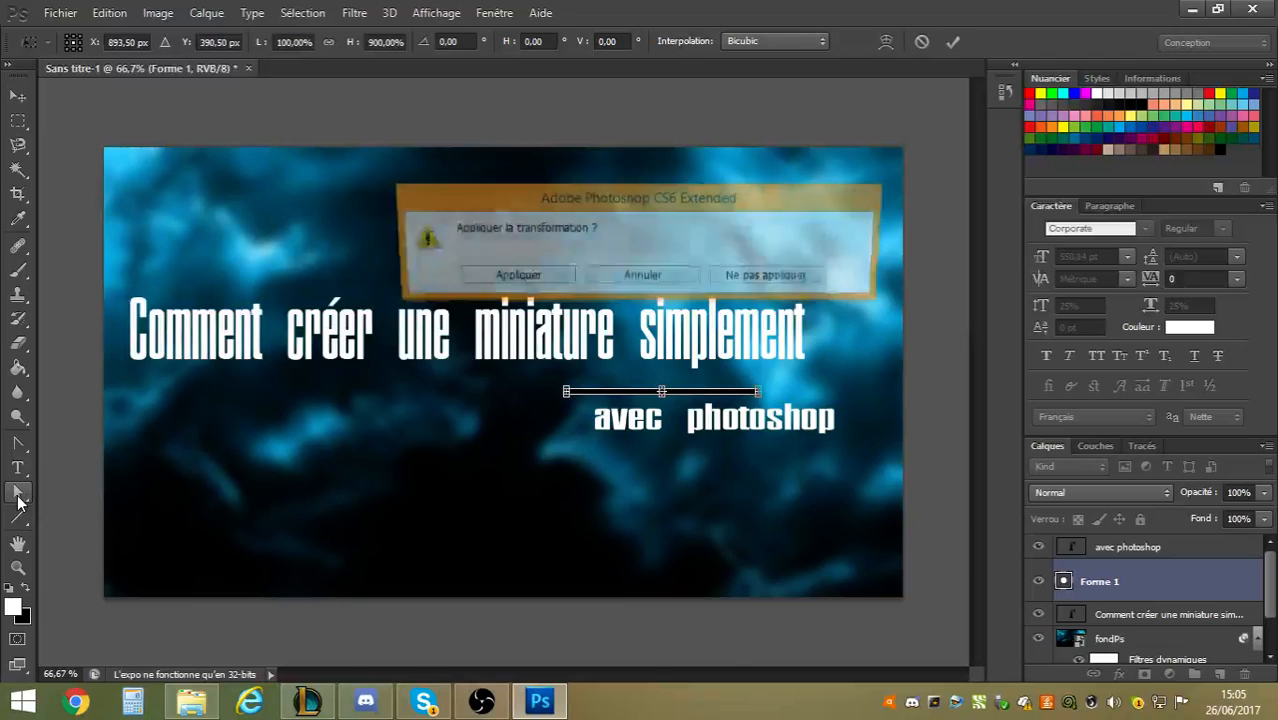
pyautogui.click(474, 279)
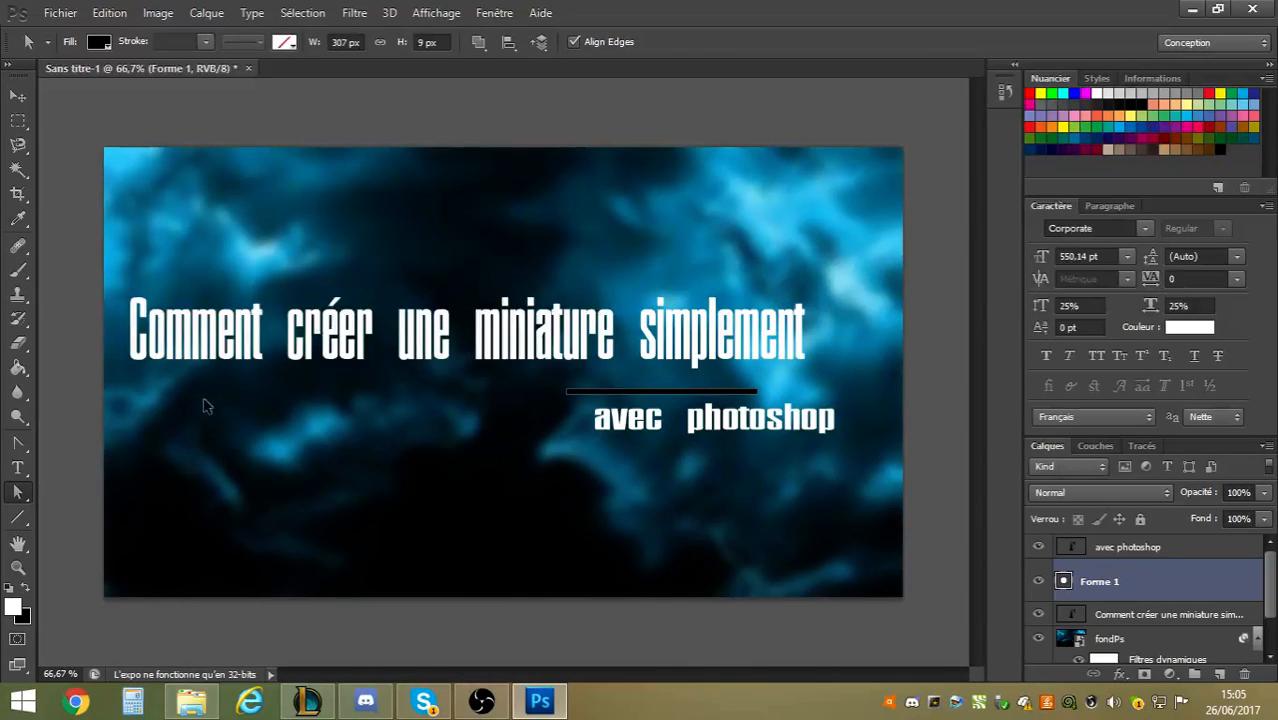
# Rasterize the separator line's shape layer and fill the line with white using the Paint Bucket.
pyautogui.click(18, 368)
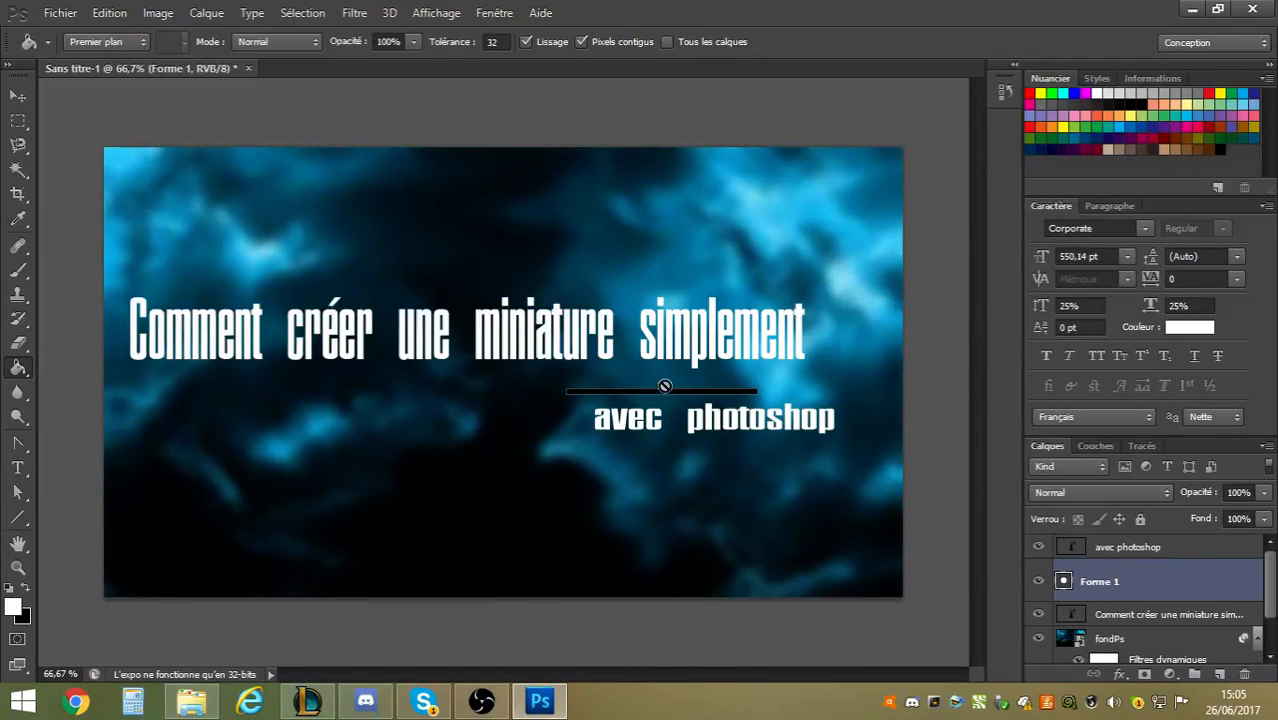
pyautogui.click(638, 388)
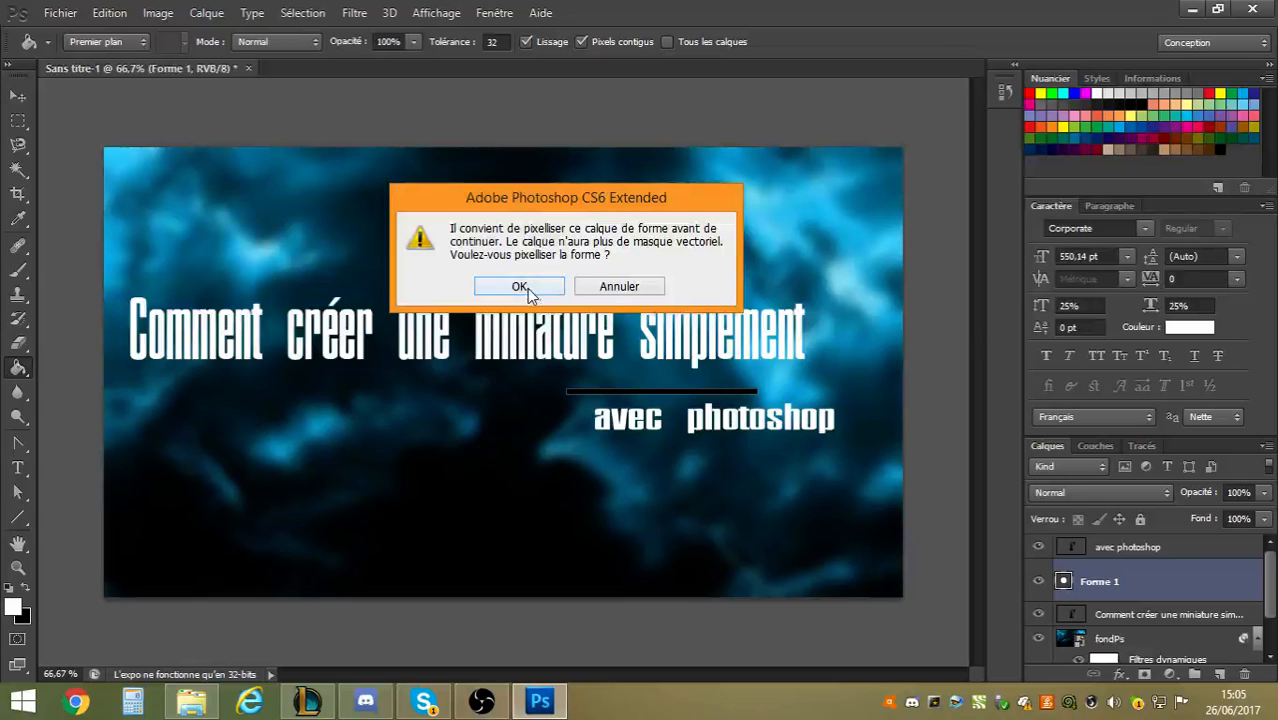
pyautogui.click(523, 287)
pyautogui.click(19, 100)
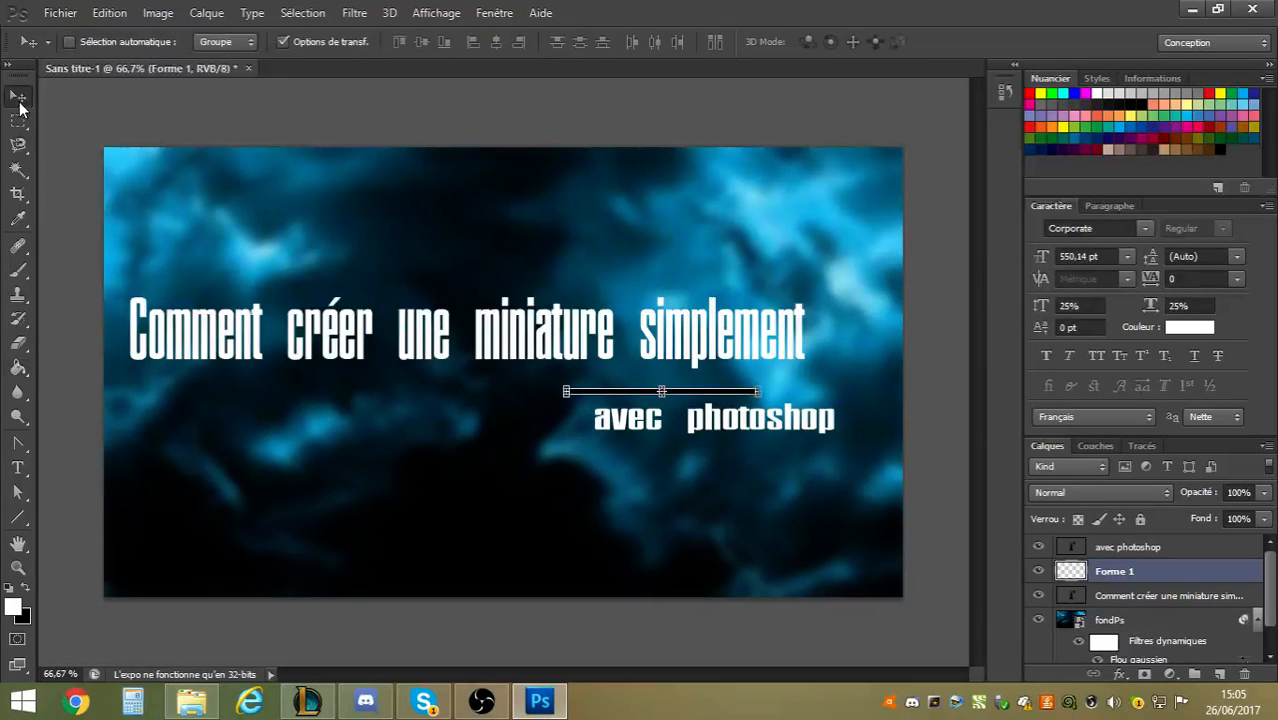
pyautogui.click(17, 368)
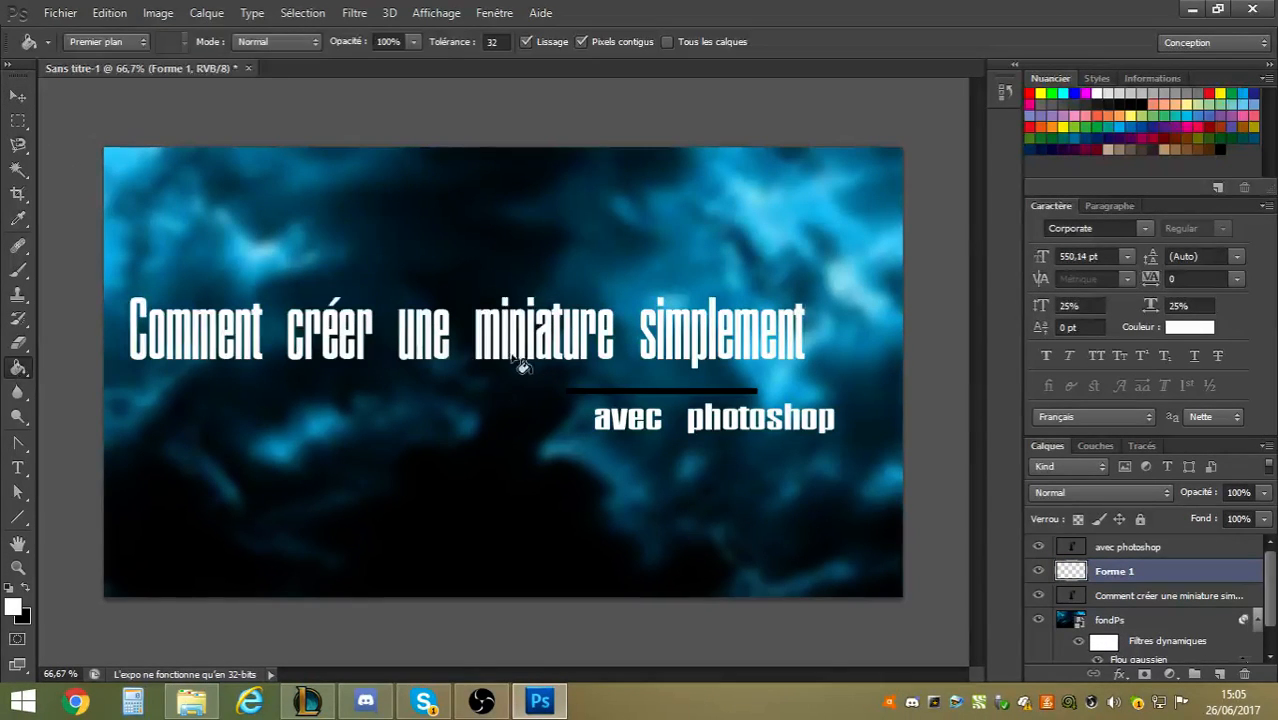
pyautogui.click(590, 391)
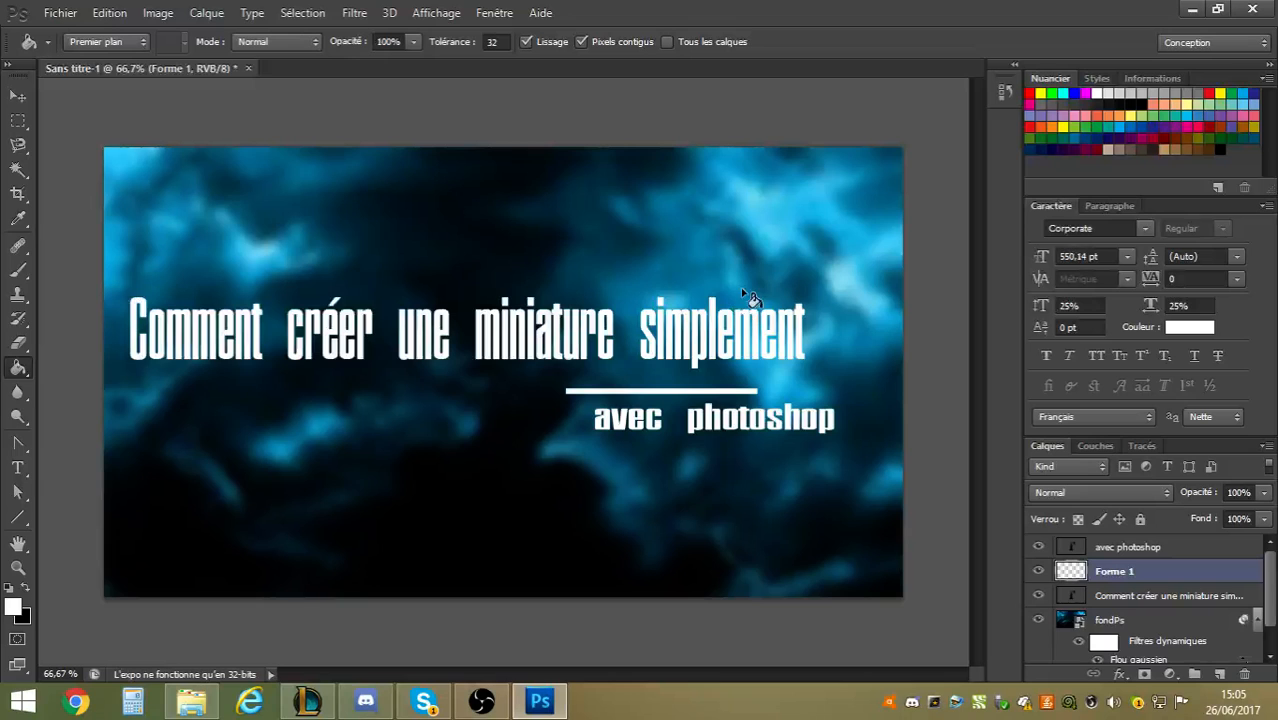
# Thin the white separator line by scaling its height to about 56 %, keeping its width, and apply the transformation.
pyautogui.click(19, 97)
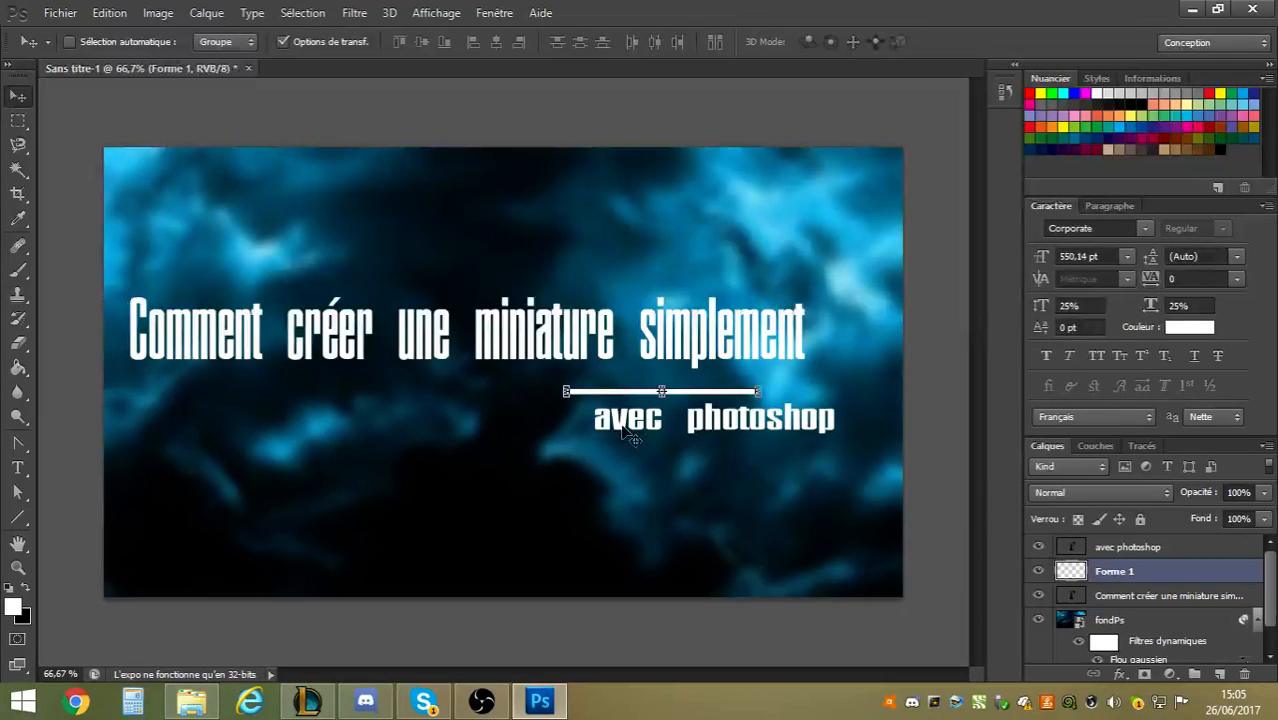
pyautogui.moveTo(660, 389); pyautogui.dragTo(643, 397)
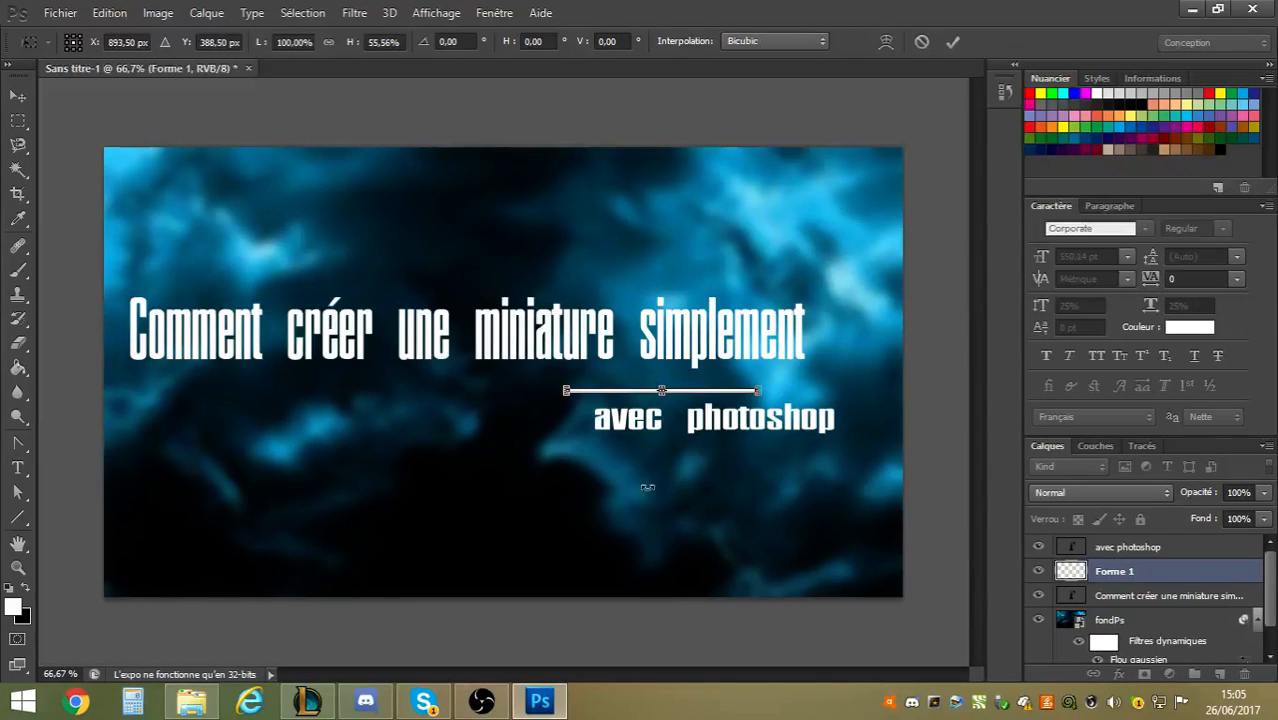
pyautogui.press('Return')
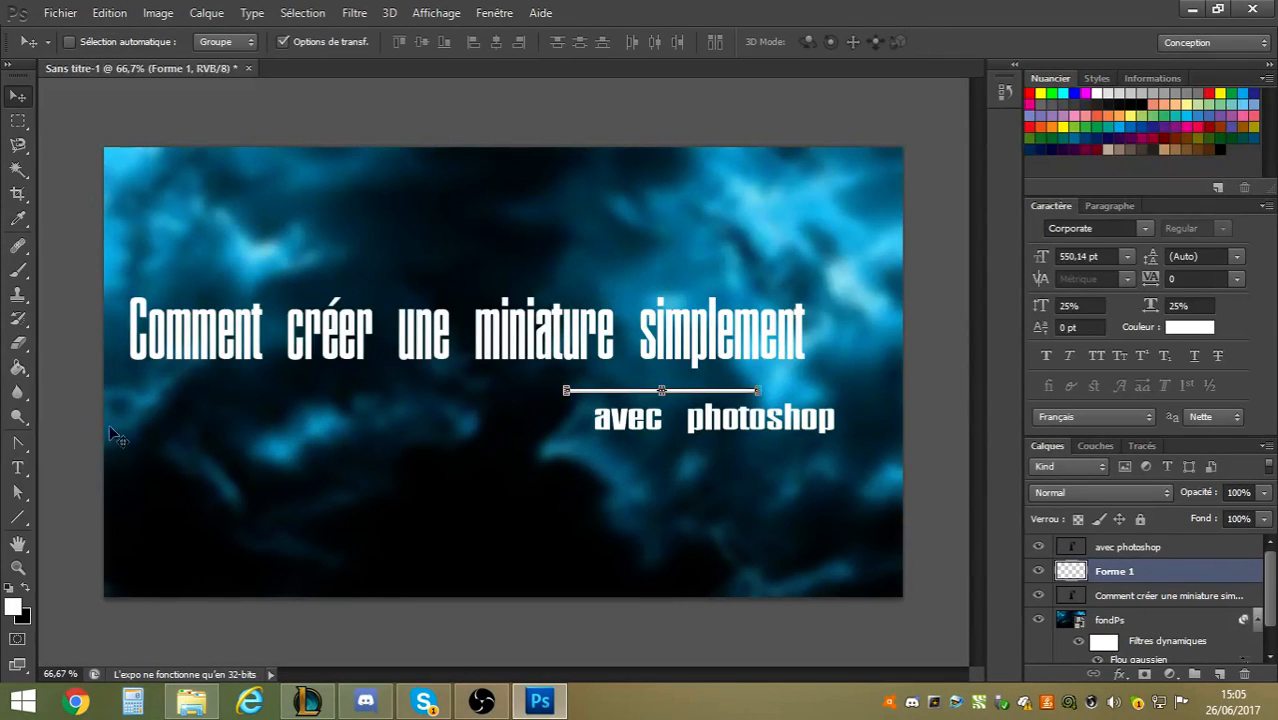
pyautogui.click(18, 491)
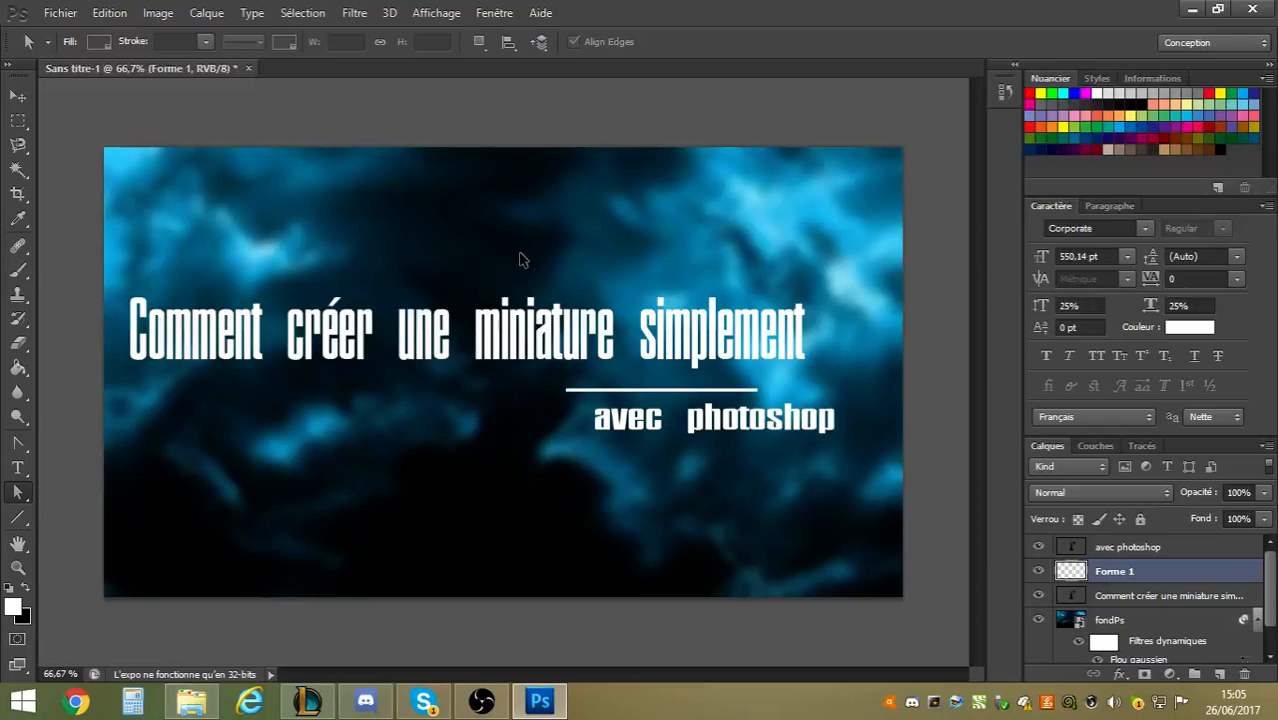
# Import the "ps" logo image from the miniature folder into the thumbnail.
pyautogui.click(60, 13)
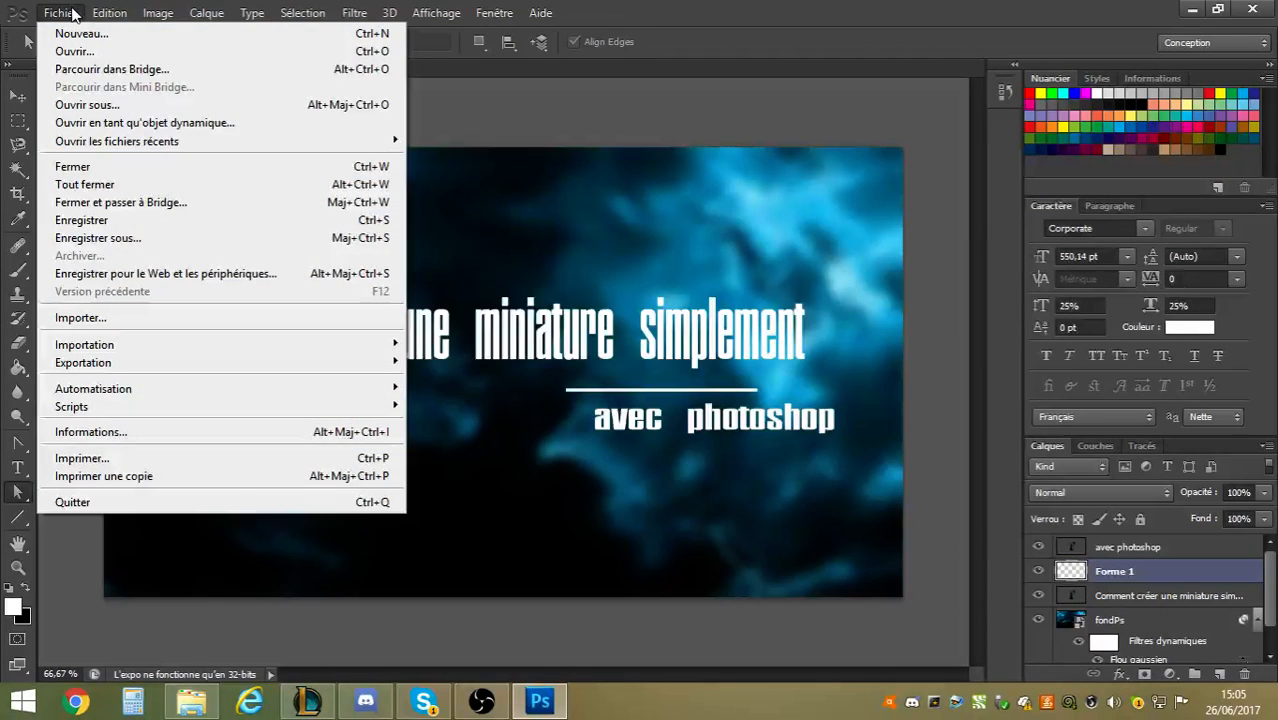
pyautogui.click(100, 317)
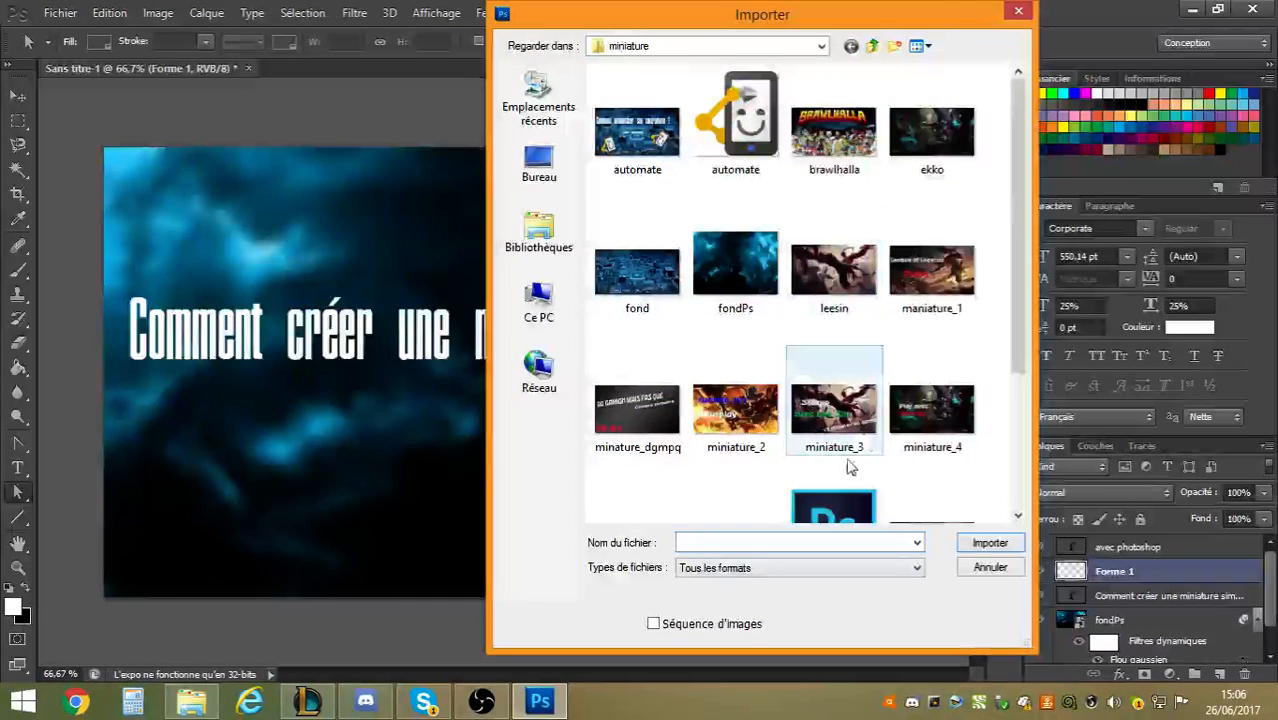
pyautogui.doubleClick(849, 505)
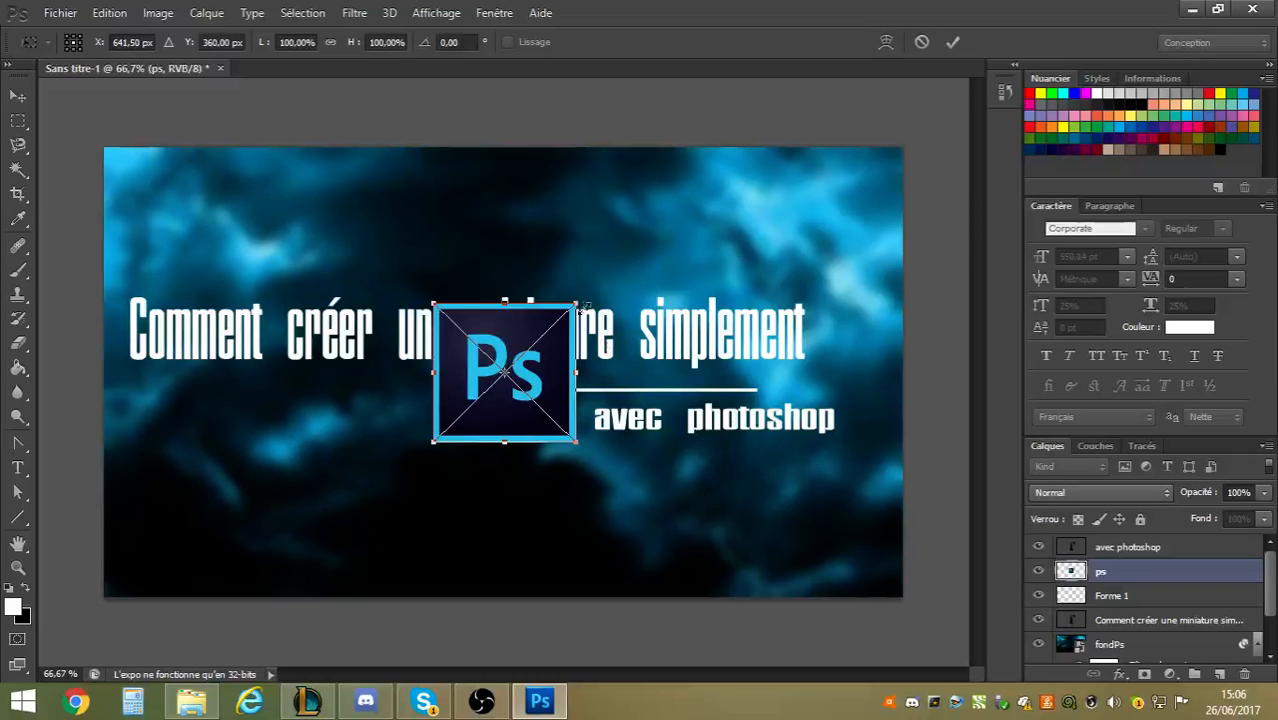
# Scale the Ps logo to about 70 %, tilt it about 20° counterclockwise and place it below the title's word "créer".
pyautogui.moveTo(577, 301); pyautogui.dragTo(540, 306)
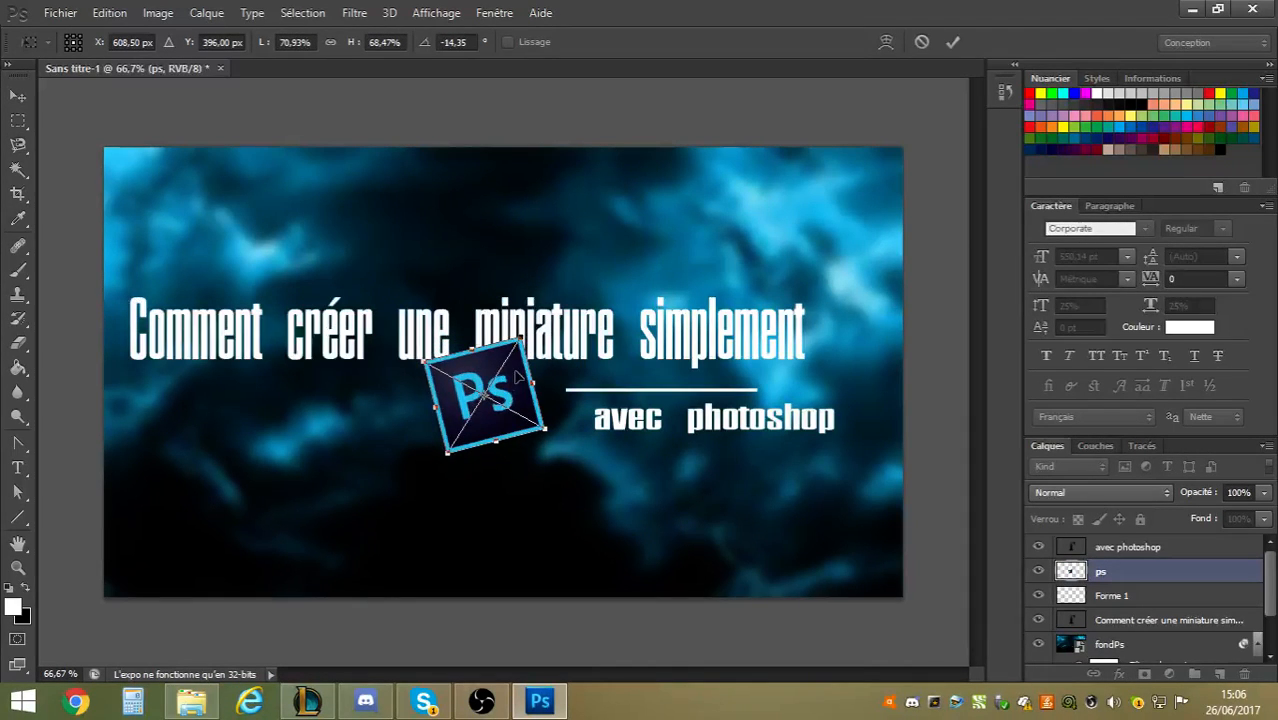
pyautogui.moveTo(504, 395); pyautogui.dragTo(356, 491)
pyautogui.moveTo(415, 428); pyautogui.dragTo(408, 411)
pyautogui.press('Return')
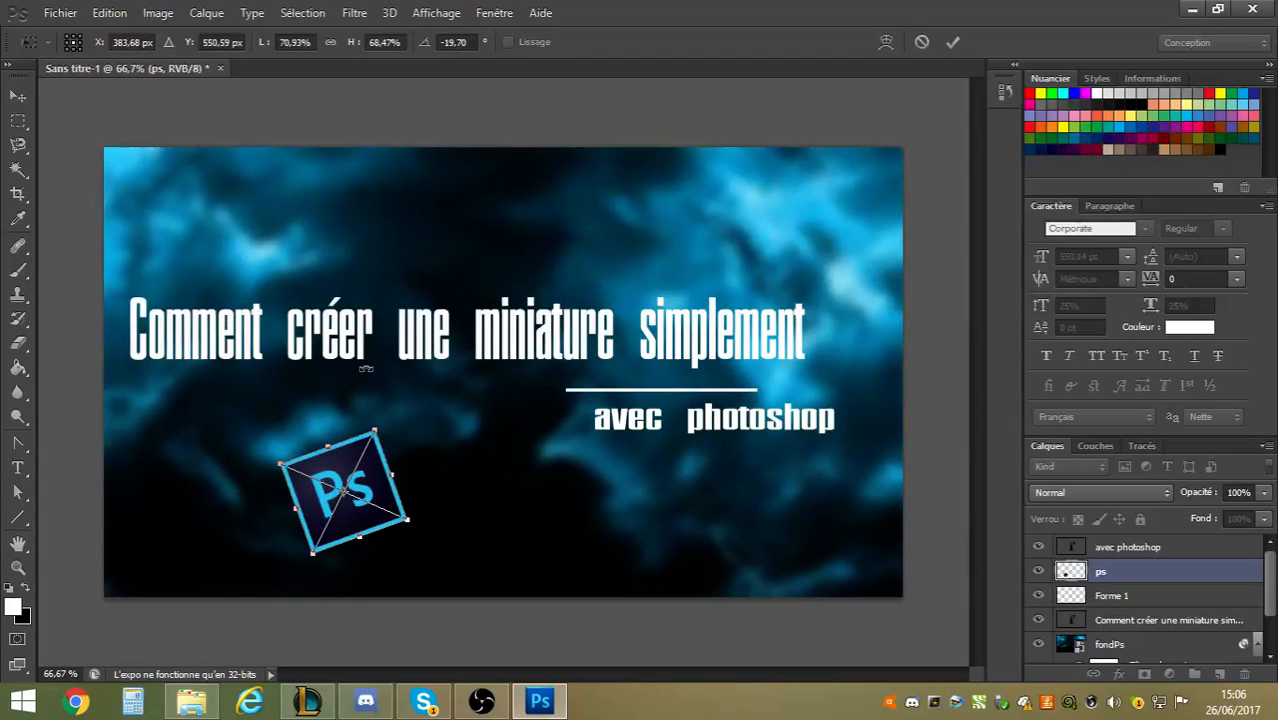
pyautogui.press('a')
# Import the "ps" image again at full size, tilted about 20° clockwise and overlapping the end of the word "simplement".
pyautogui.click(76, 16)
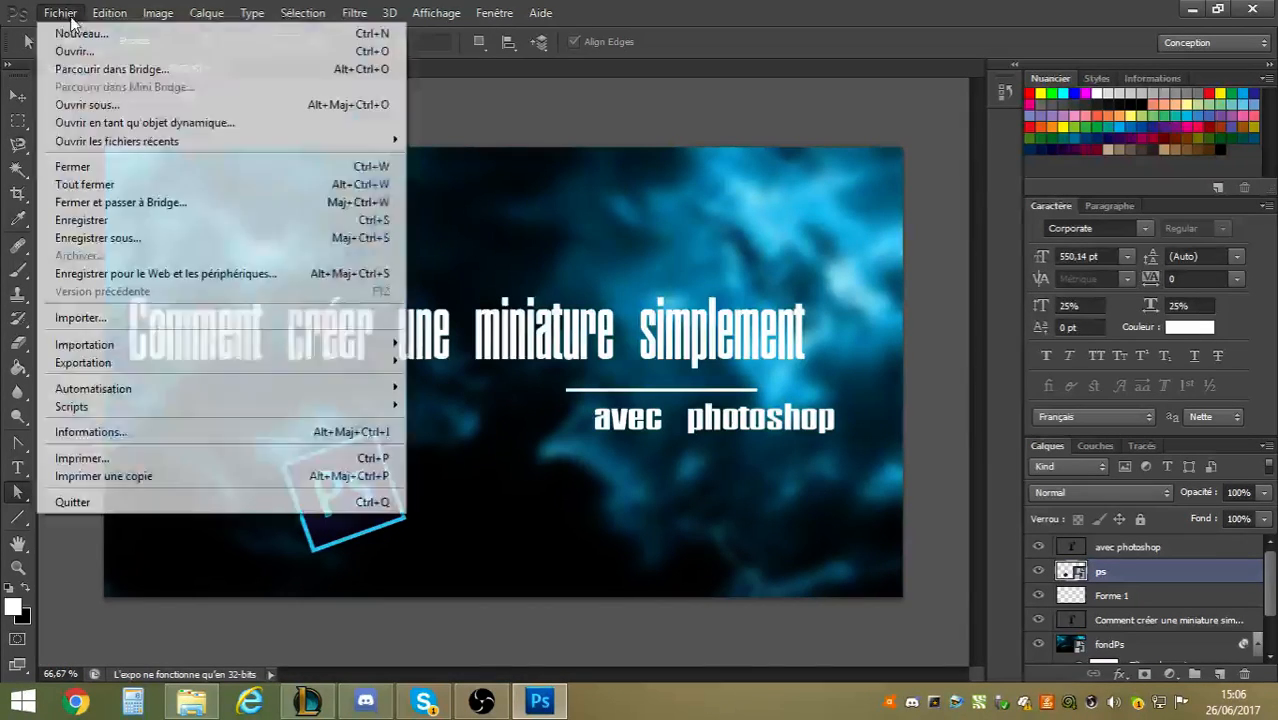
pyautogui.click(210, 318)
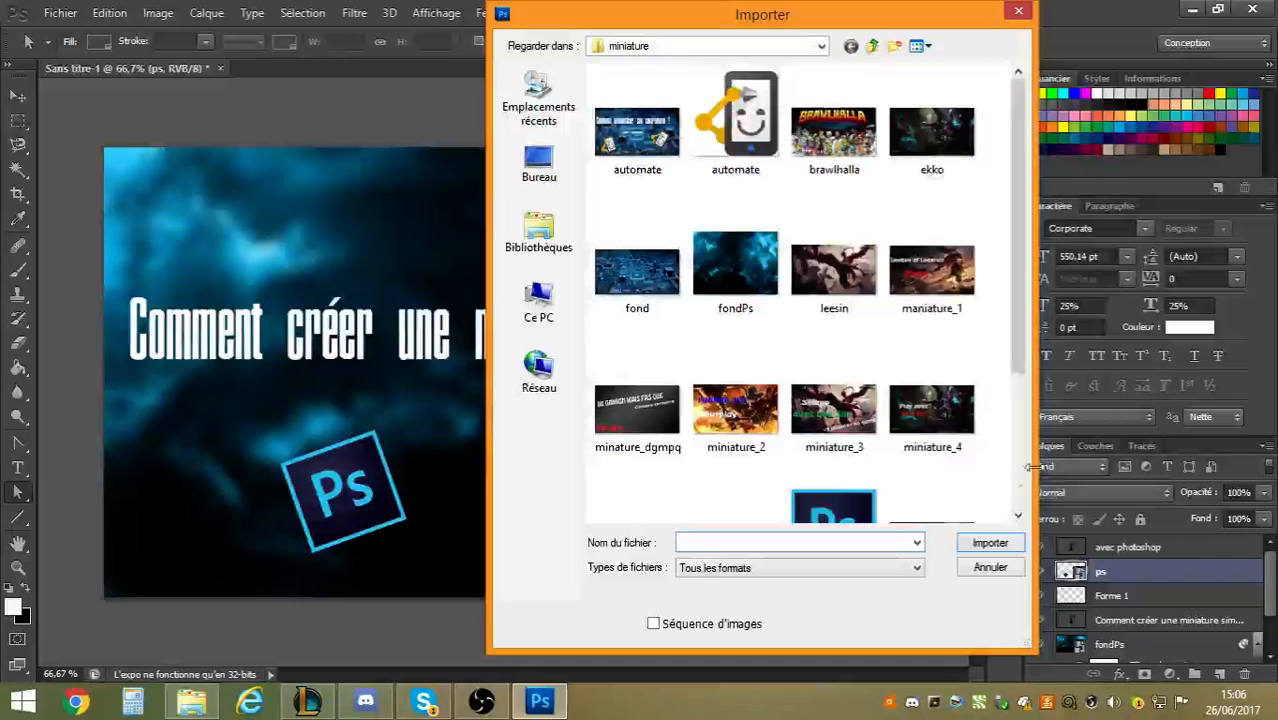
pyautogui.doubleClick(848, 493)
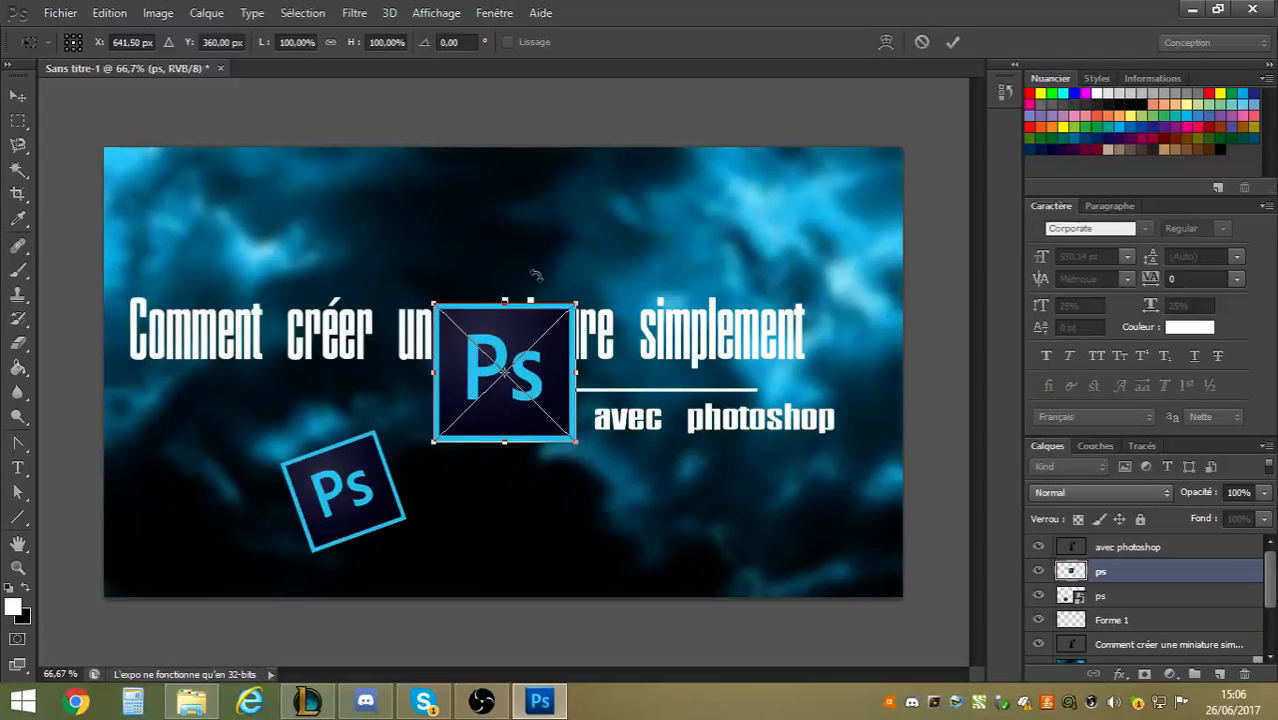
pyautogui.moveTo(601, 285); pyautogui.dragTo(635, 295)
pyautogui.moveTo(550, 395); pyautogui.dragTo(842, 305)
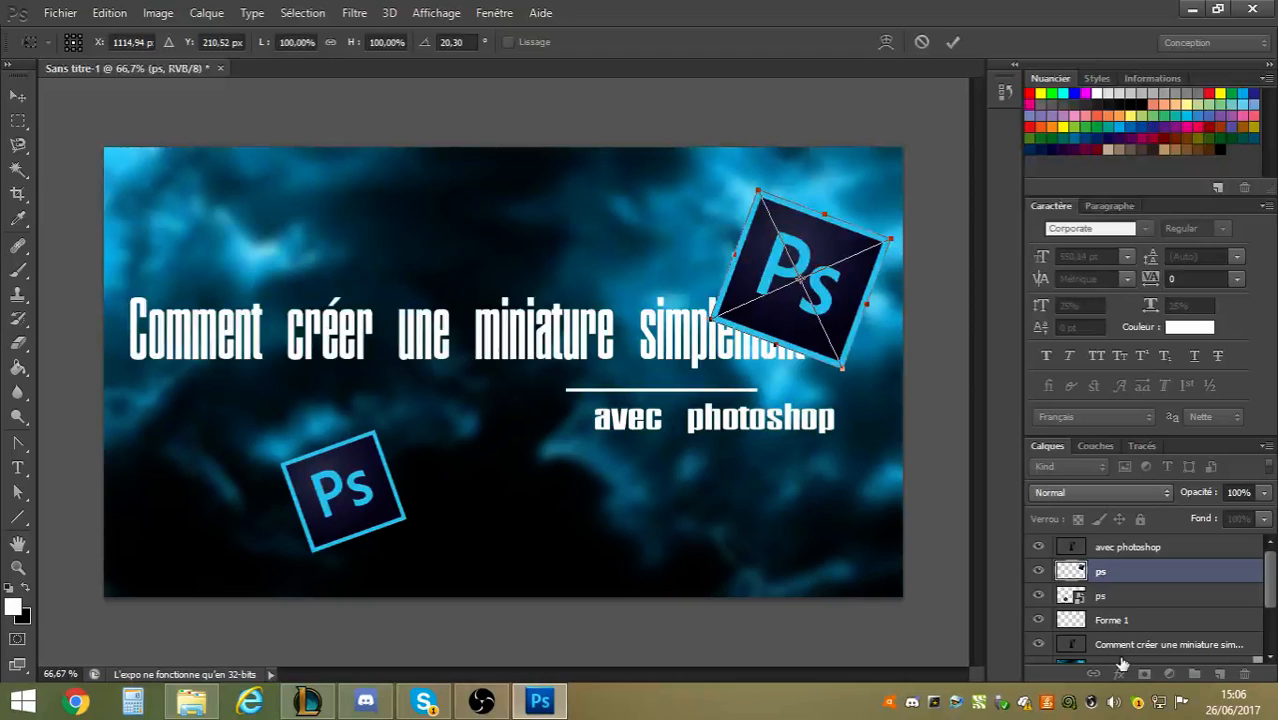
# Apply the second logo's placement and move its layer between the title's text layer and the fondPs background.
pyautogui.moveTo(1266, 586)
pyautogui.mouseDown()
pyautogui.moveTo(1265, 617)
pyautogui.moveTo(1258, 601)
pyautogui.mouseUp()
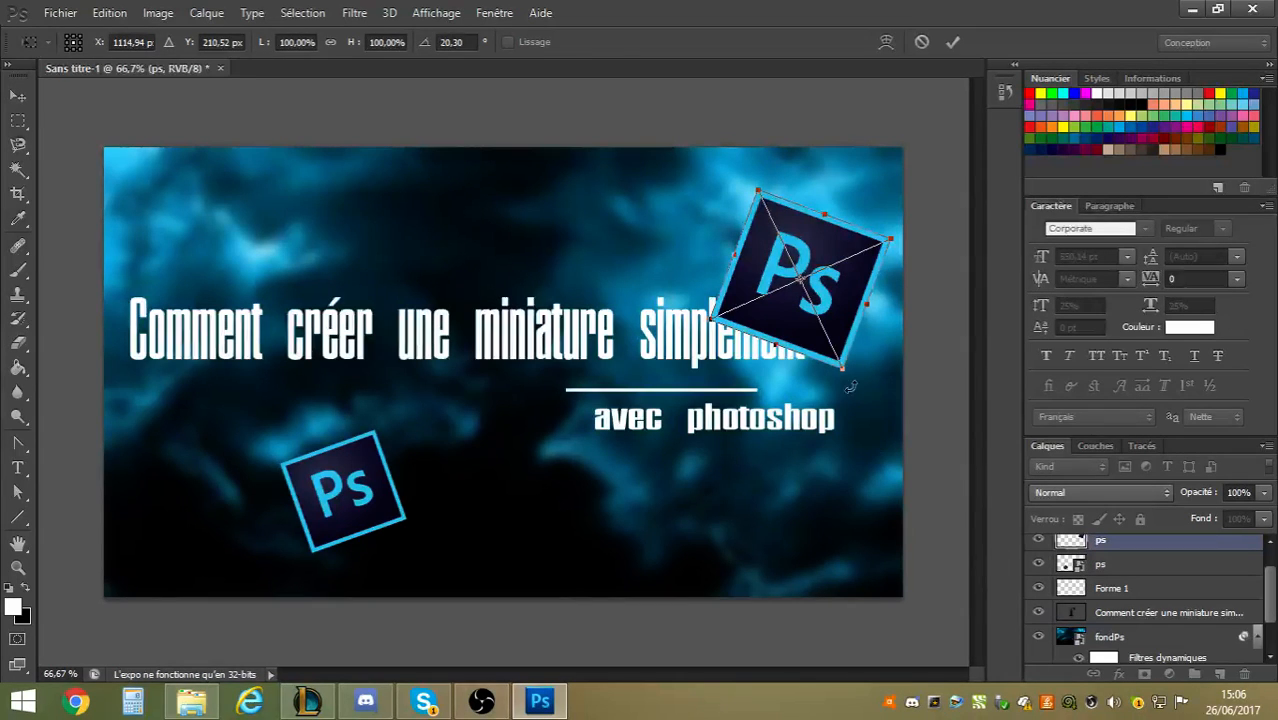
pyautogui.press('Return')
pyautogui.moveTo(1094, 543); pyautogui.dragTo(1096, 620)
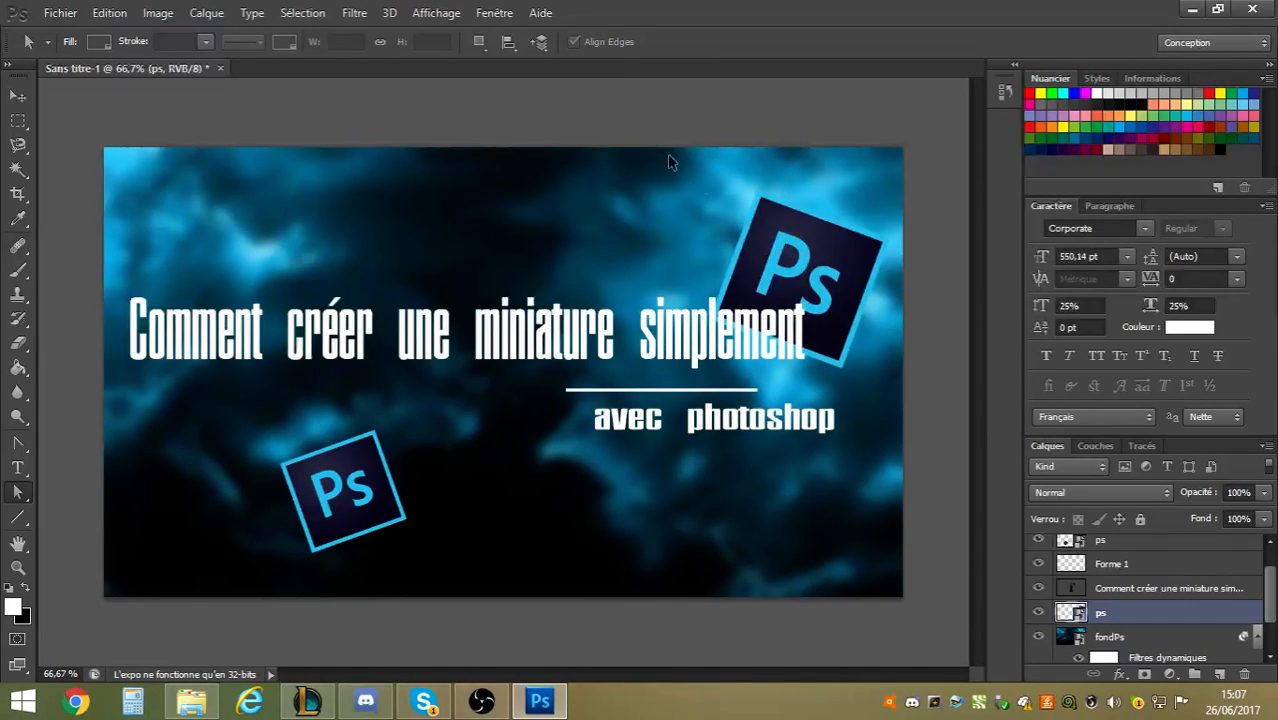
# Save a copy of the thumbnail in the miniature folder as a JPEG named "tutomaniature.jpg", accepting the JPEG options.
pyautogui.hotkey('ctrl', 'shift', 's')
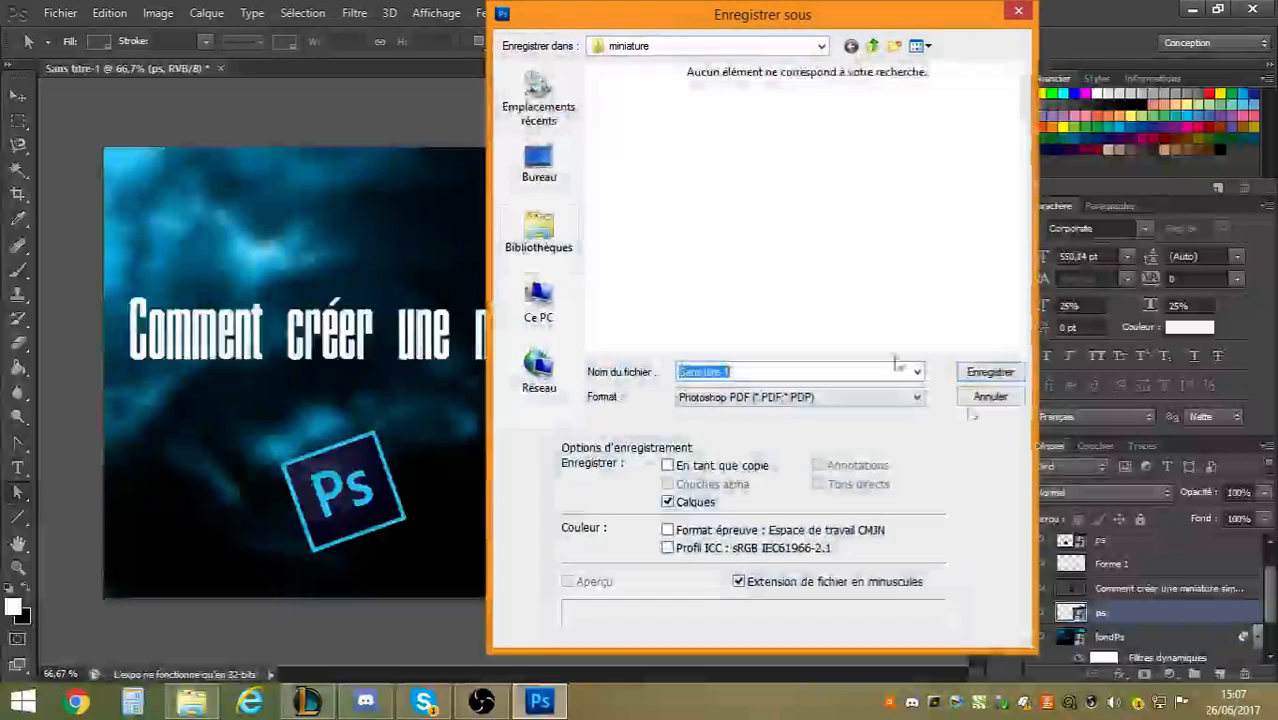
pyautogui.click(800, 397)
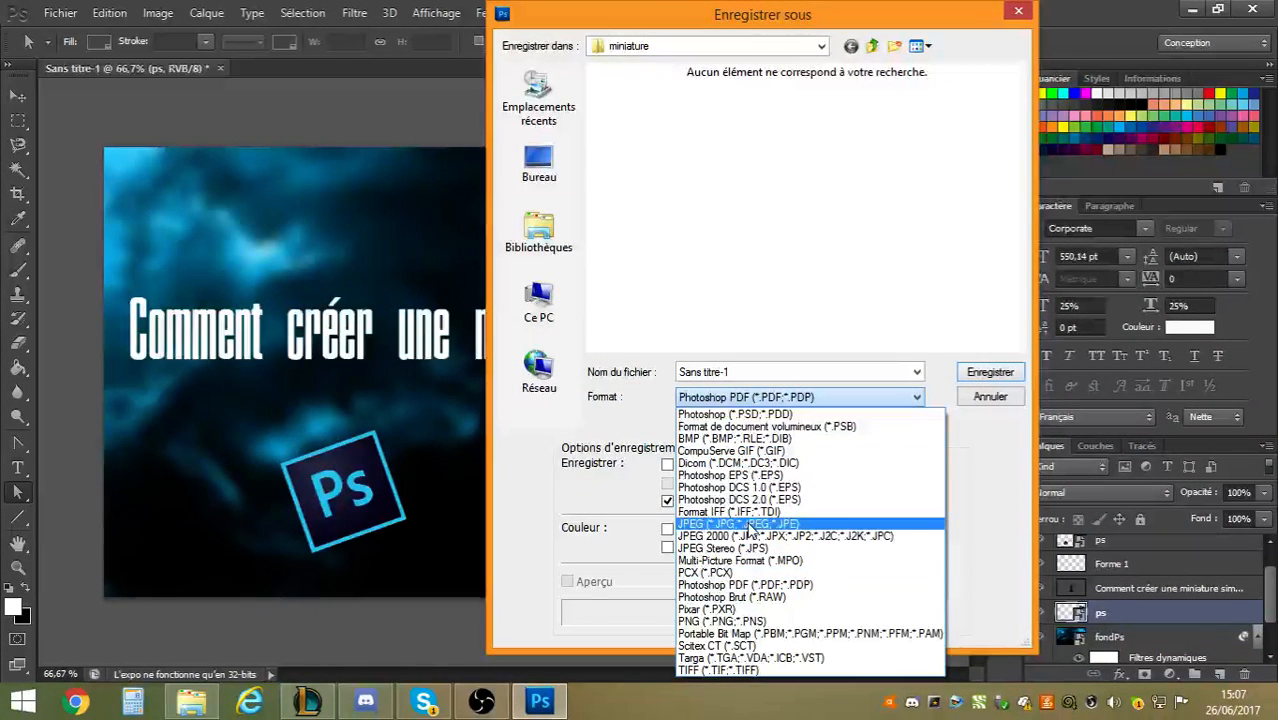
pyautogui.click(750, 524)
pyautogui.moveTo(748, 372); pyautogui.dragTo(672, 372)
pyautogui.click(690, 372)
pyautogui.press('BackSpace')
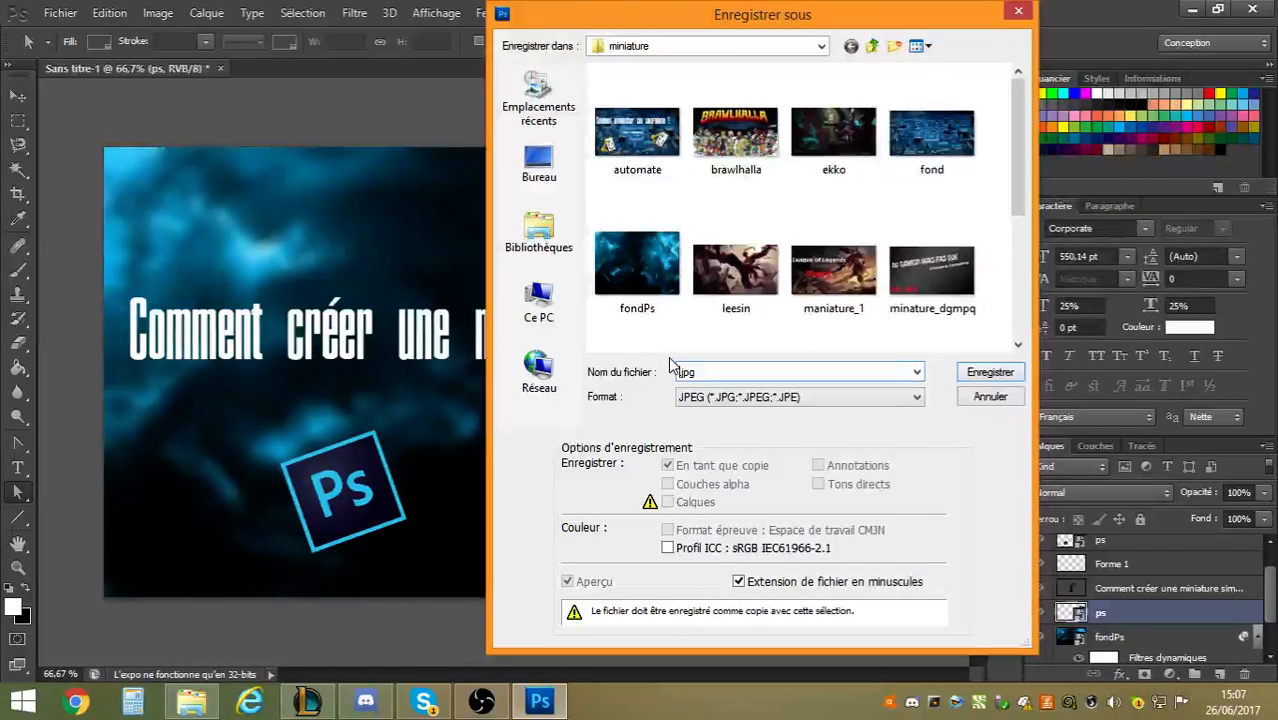
pyautogui.write('tutoma')
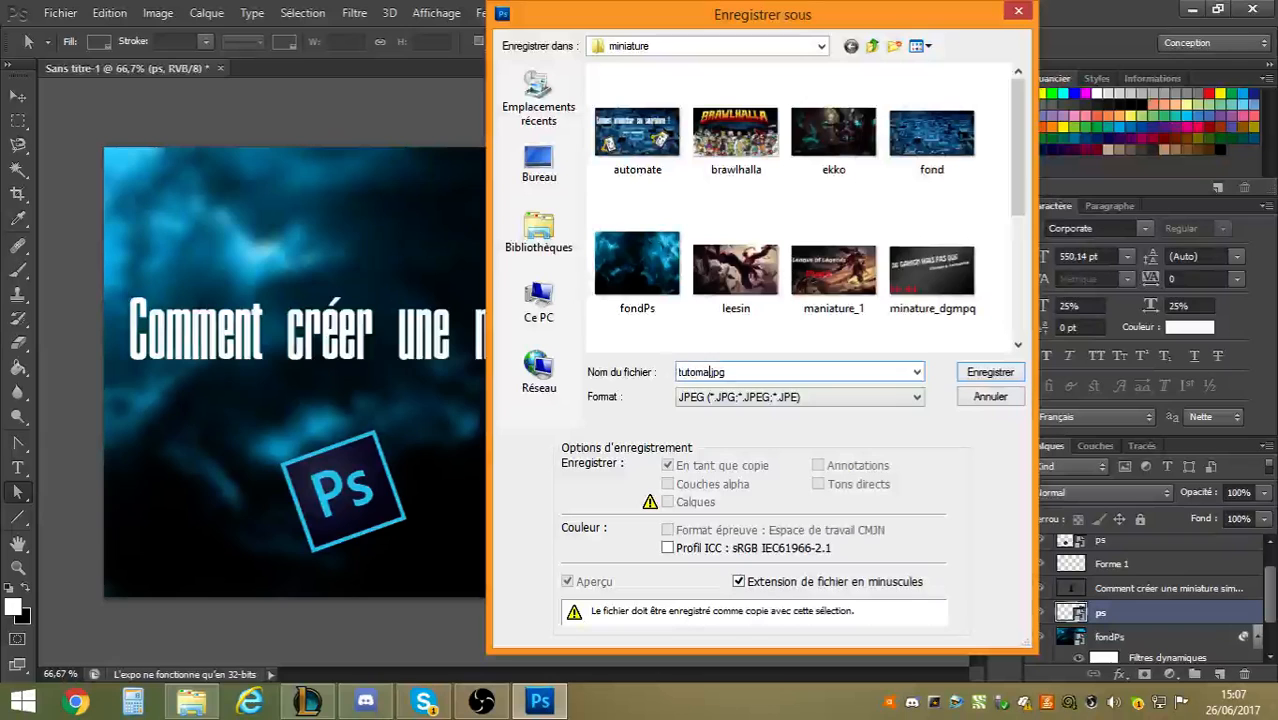
pyautogui.write('niature')
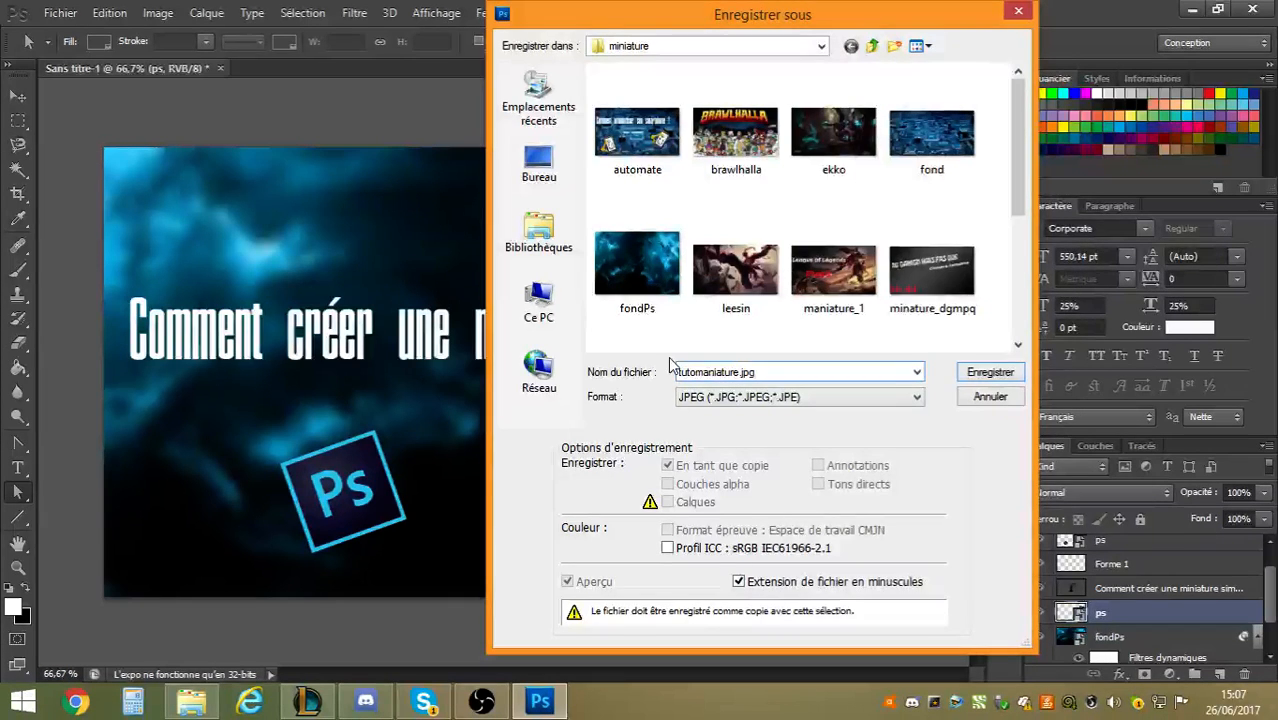
pyautogui.press('Return')
pyautogui.click(984, 268)
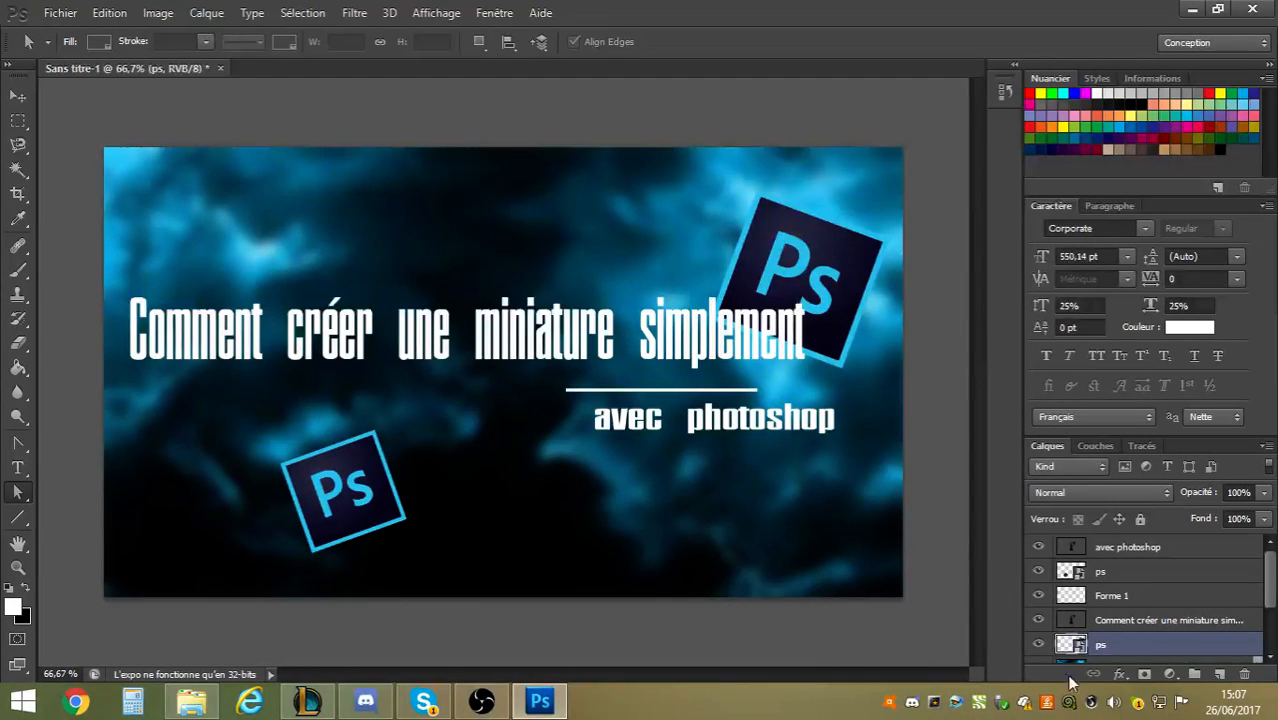
pyautogui.scroll(-3, 1098, 640)
pyautogui.scroll(2, 1174, 602)
pyautogui.scroll(1, 1176, 602)
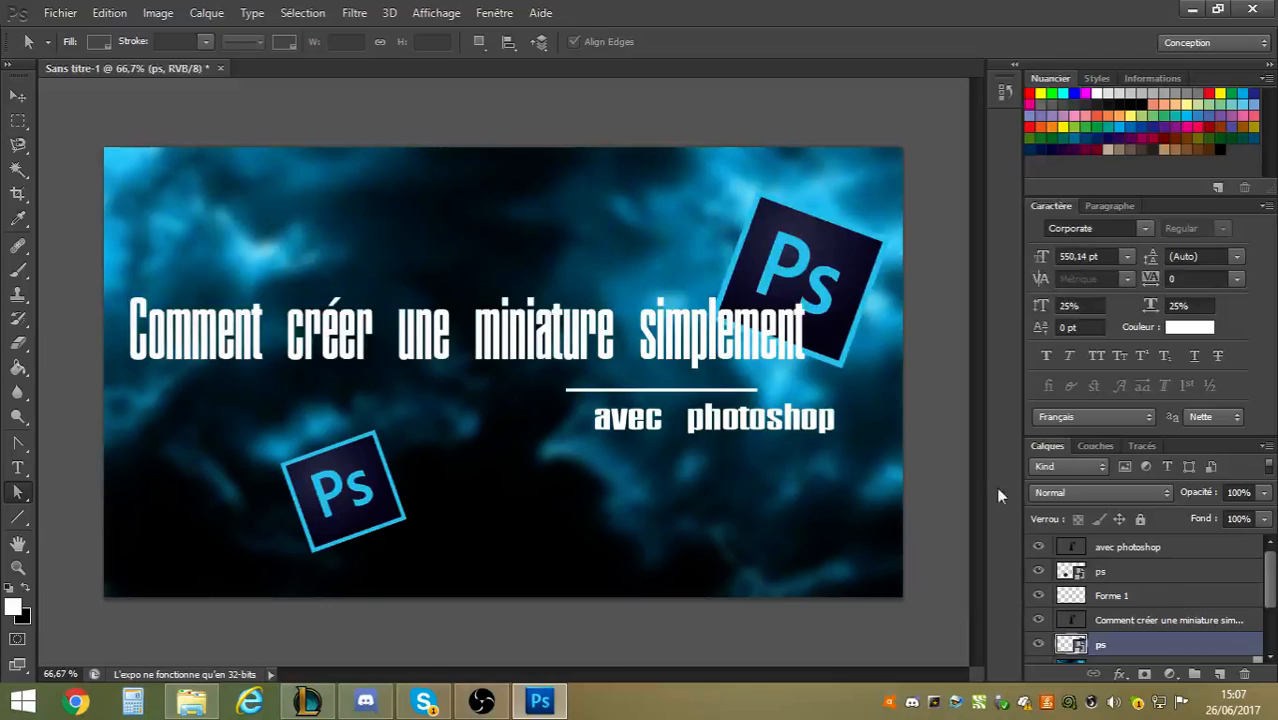